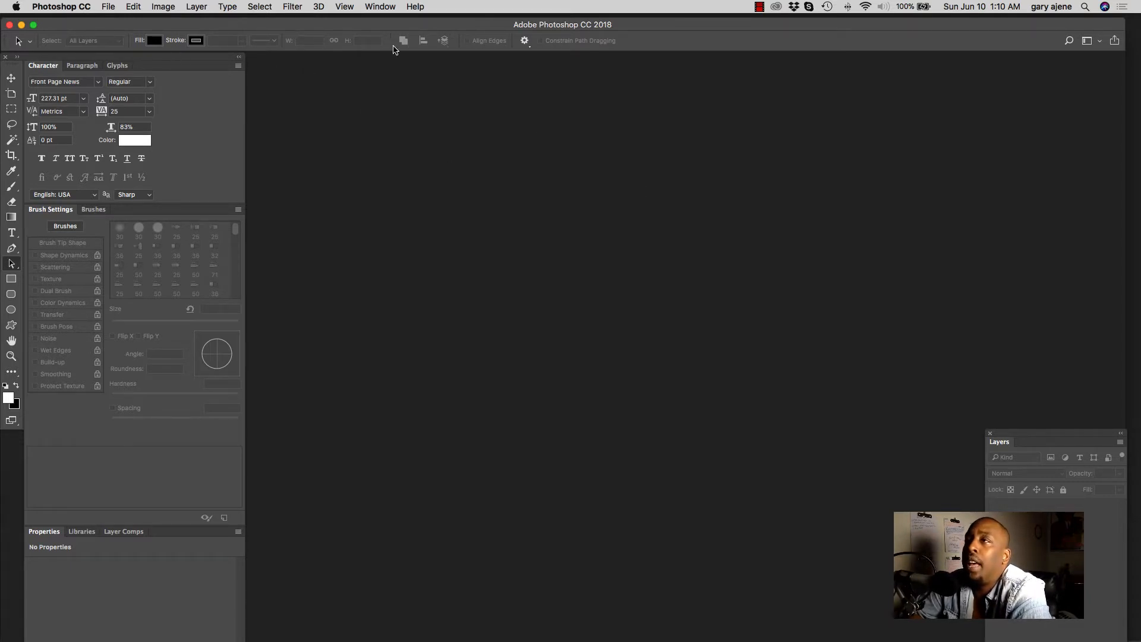
# Create a portrait 11 × 17 inch document at 300 pixels/inch in 8-bit CMYK Color with a black background
pyautogui.moveTo(358, 24); pyautogui.dragTo(362, 21)
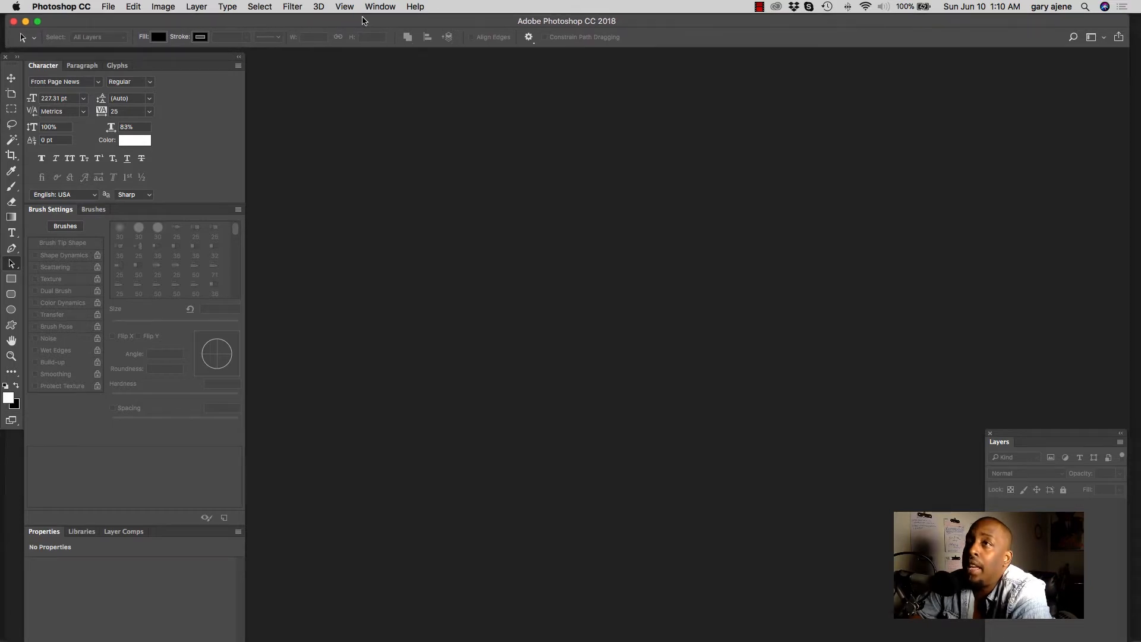
pyautogui.moveTo(194, 55); pyautogui.dragTo(201, 56)
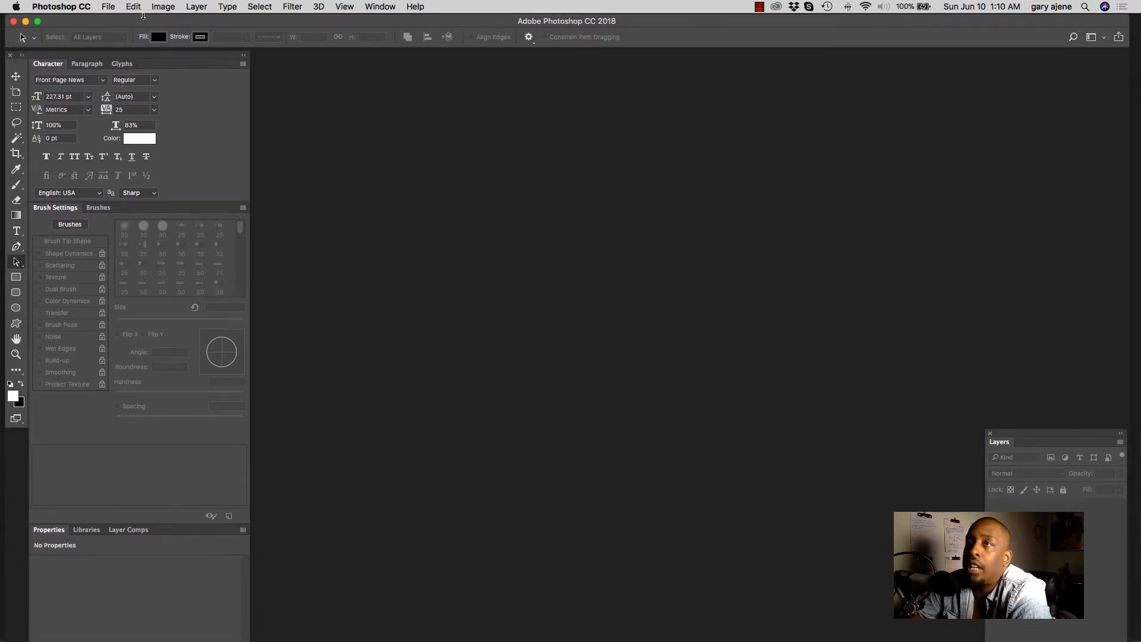
pyautogui.click(108, 6)
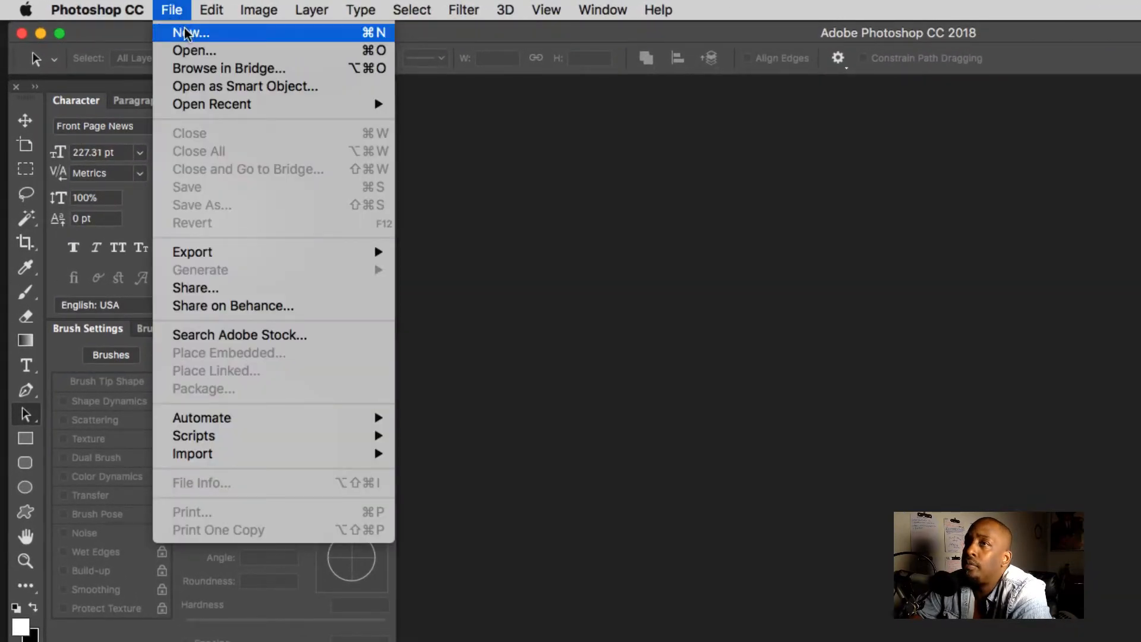
pyautogui.click(184, 30)
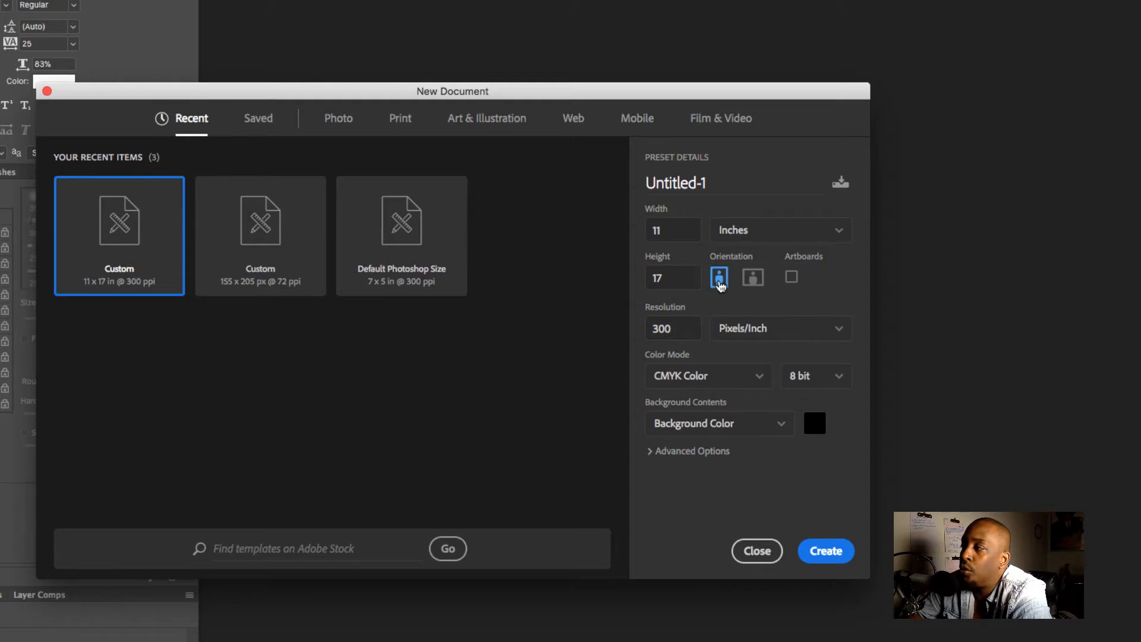
pyautogui.click(818, 540)
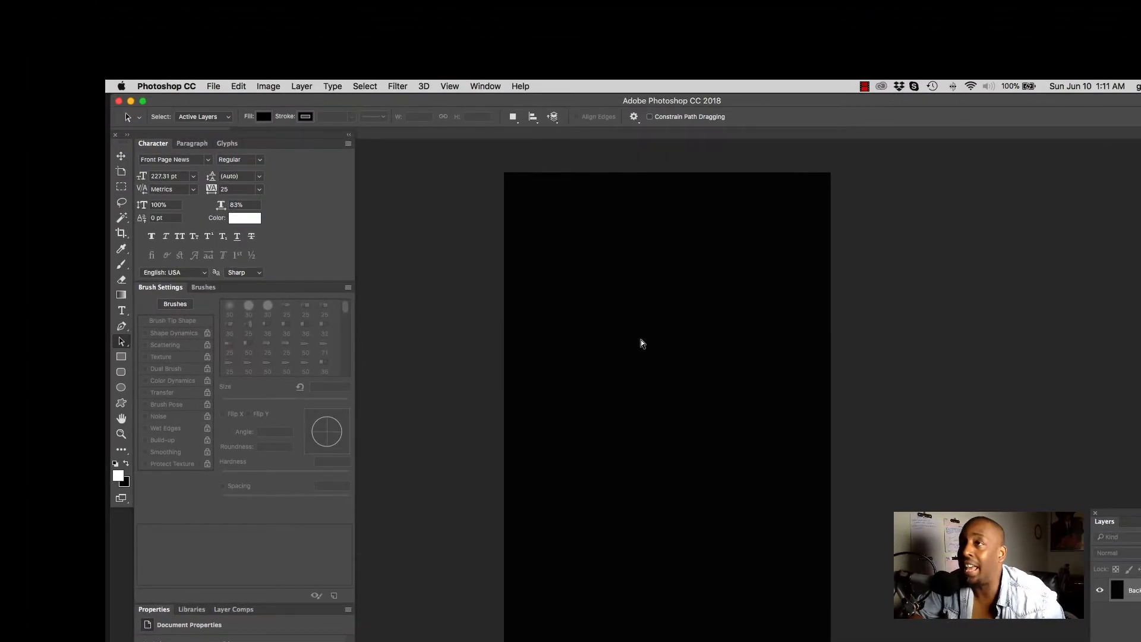
# Select the whole canvas and fill it with Black in Normal mode at 100% opacity
pyautogui.press('super+a')
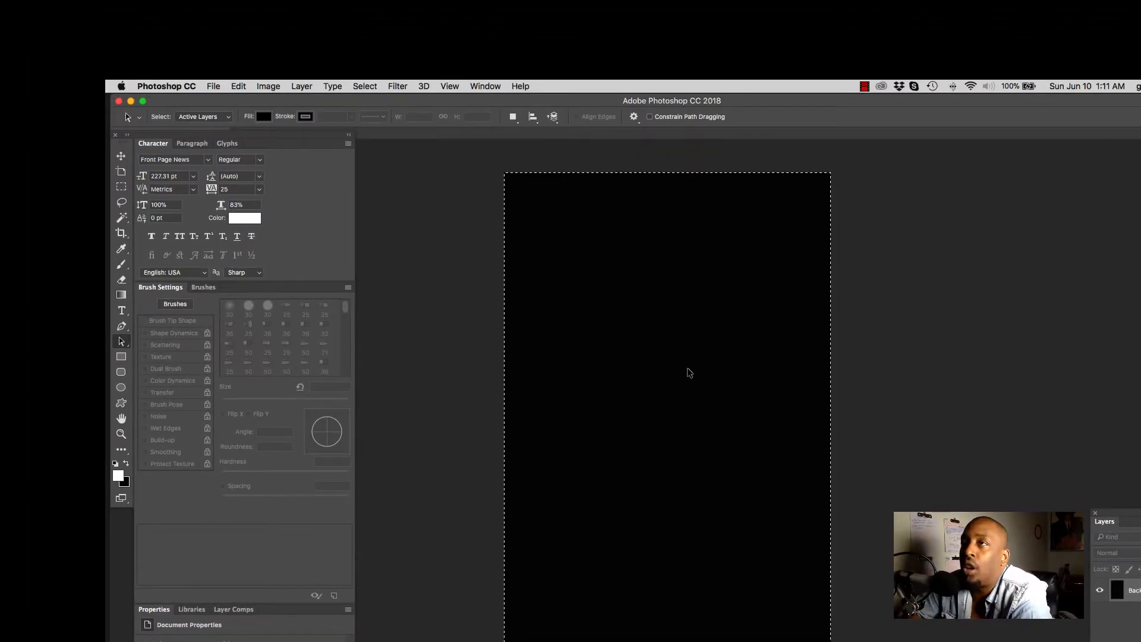
pyautogui.click(210, 85)
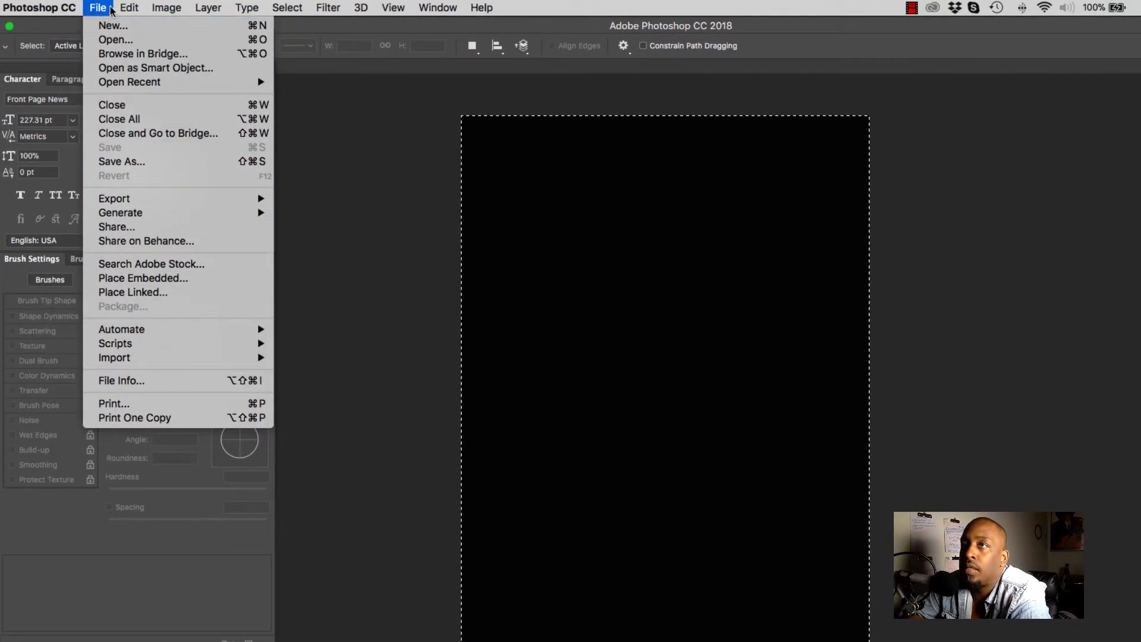
pyautogui.moveTo(126, 9)
pyautogui.click(165, 245)
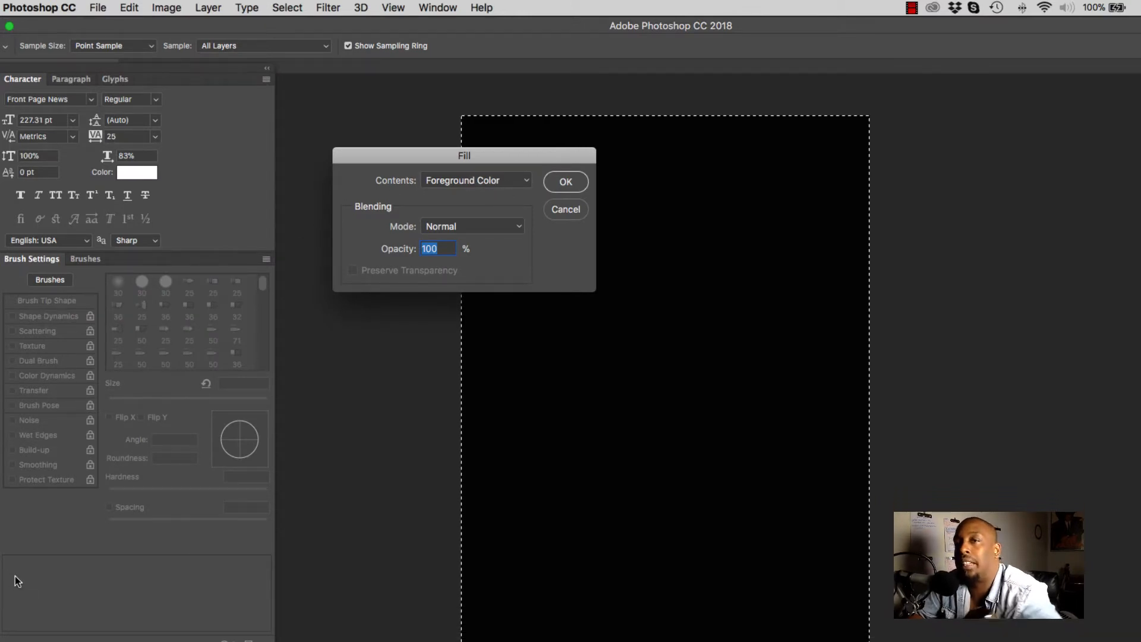
pyautogui.click(512, 180)
pyautogui.click(501, 272)
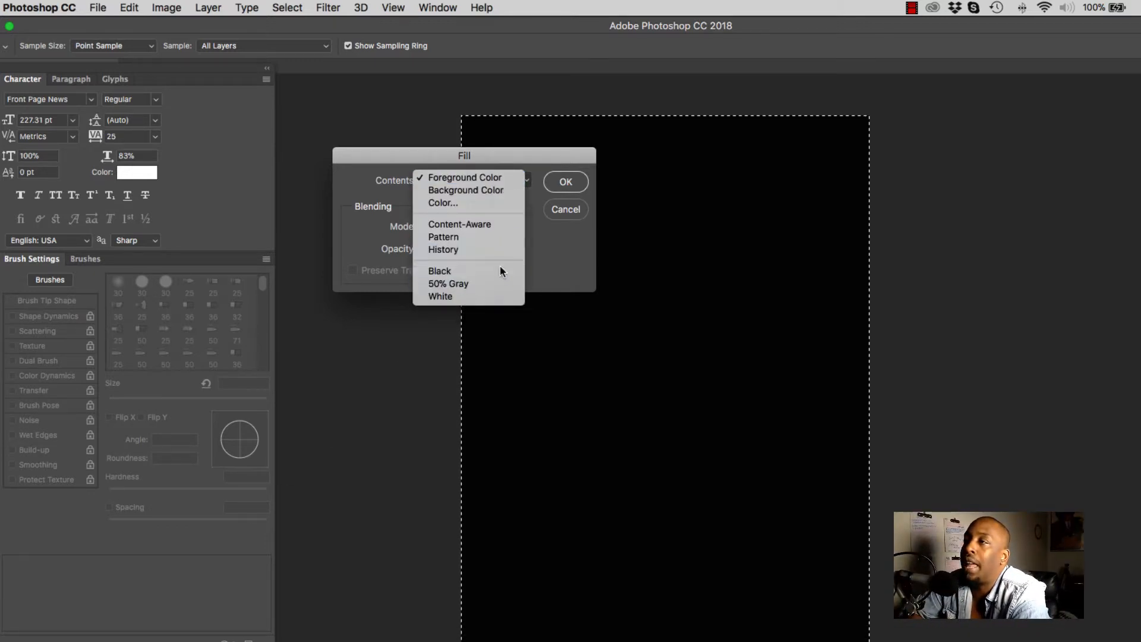
pyautogui.click(565, 181)
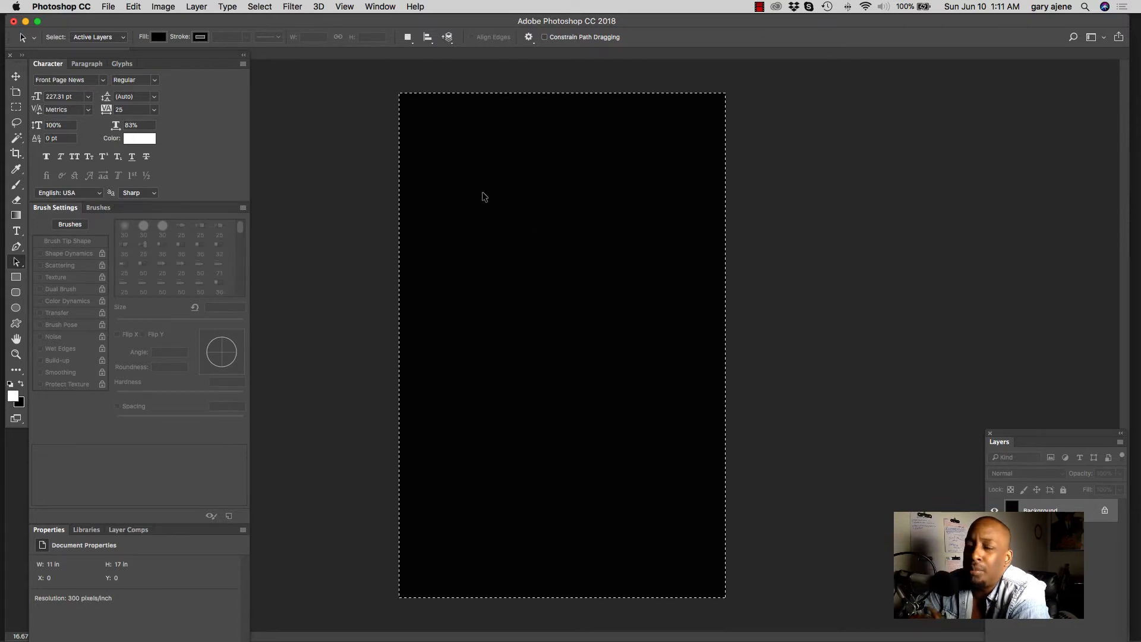
# Apply the Add Noise filter to the black canvas at 37.74% with Gaussian distribution and Monochromatic enabled
pyautogui.click(297, 6)
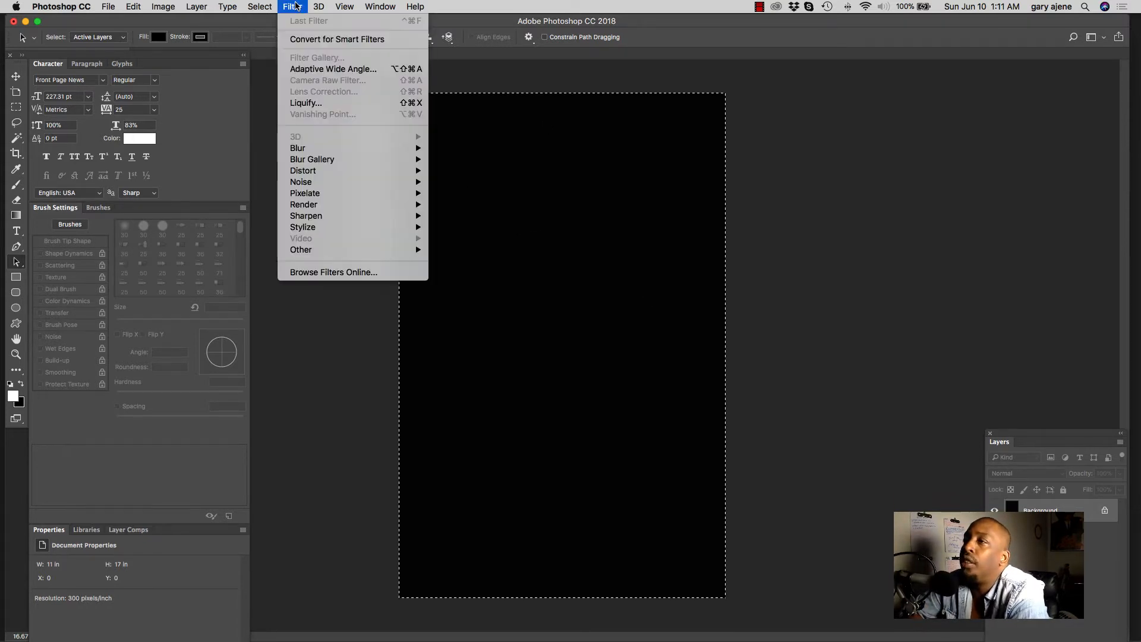
pyautogui.moveTo(333, 182)
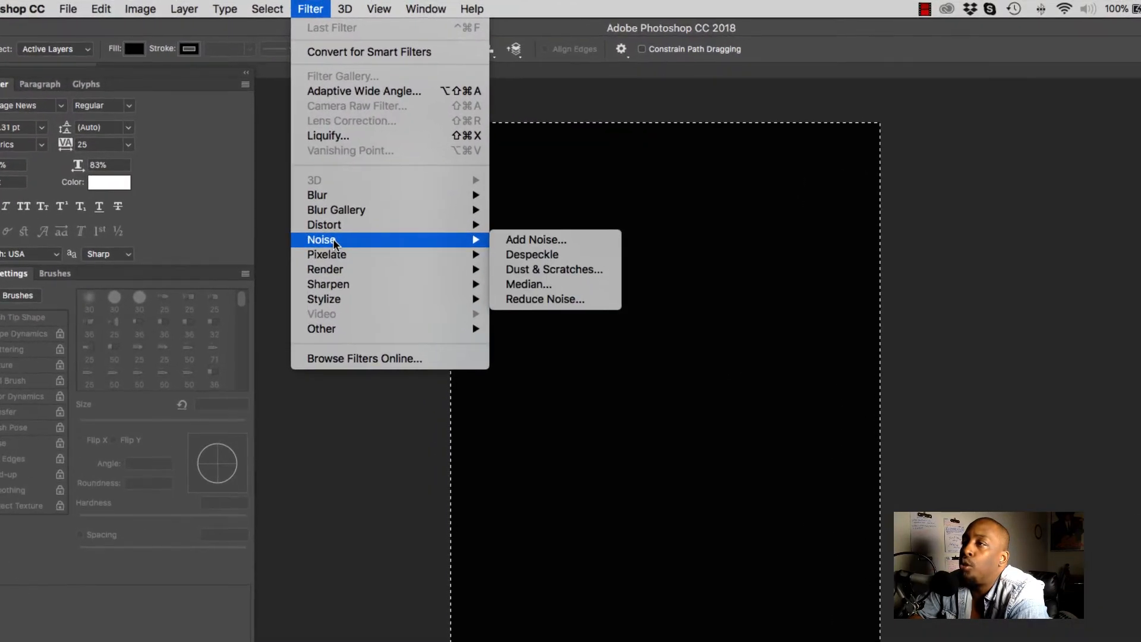
pyautogui.click(584, 240)
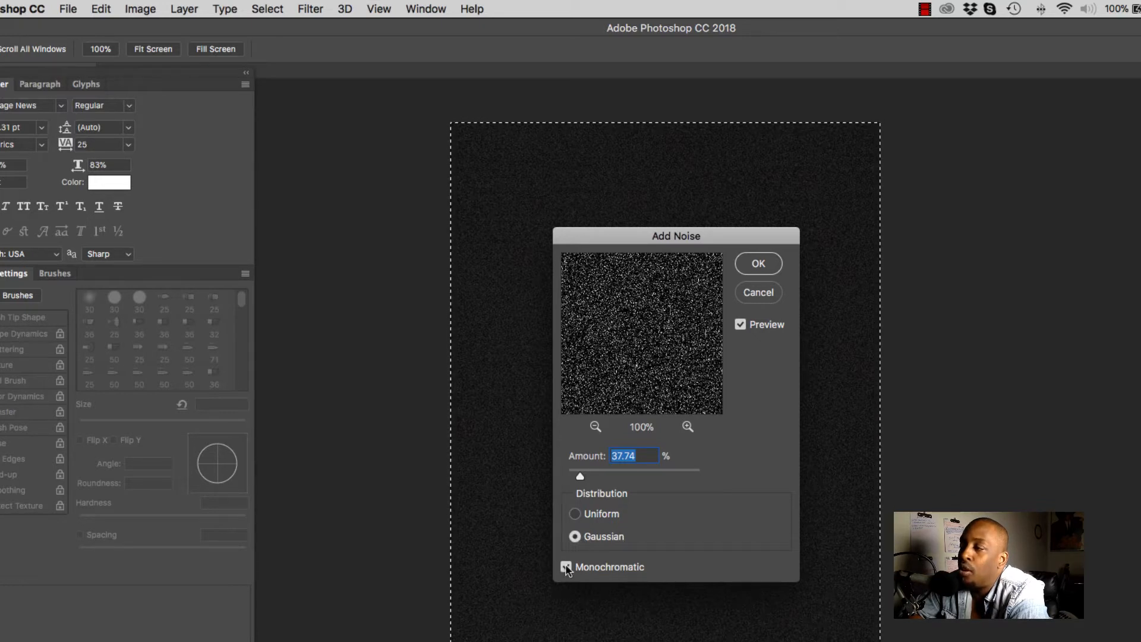
pyautogui.click(759, 264)
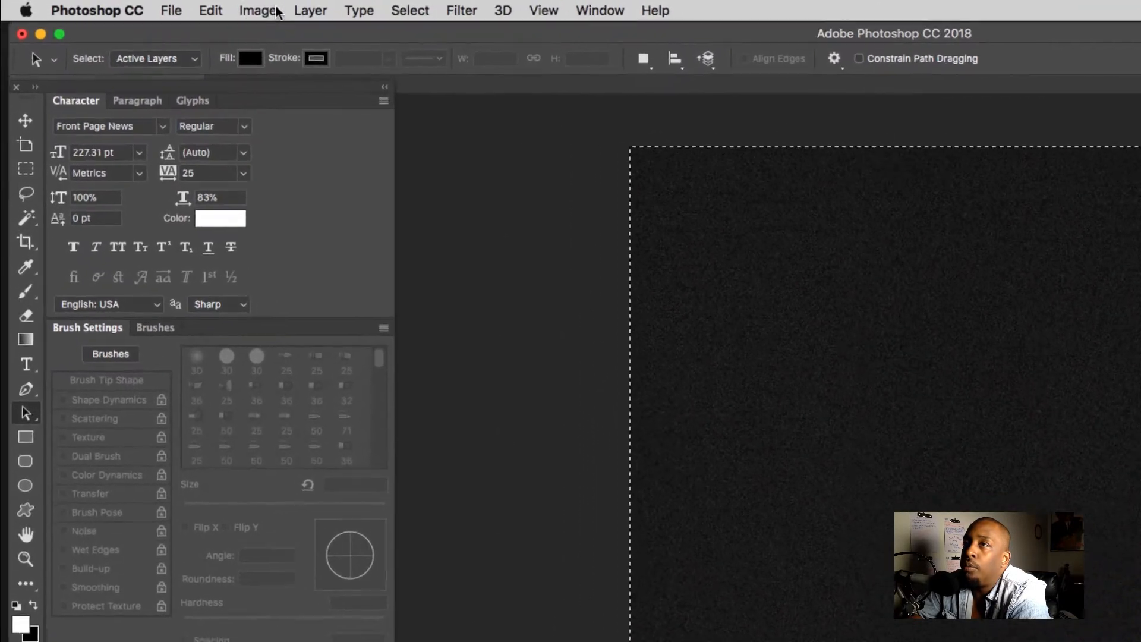
# Apply a Levels adjustment to the noise on the CMYK channel with input levels 171, 1.21 and 199
pyautogui.click(182, 7)
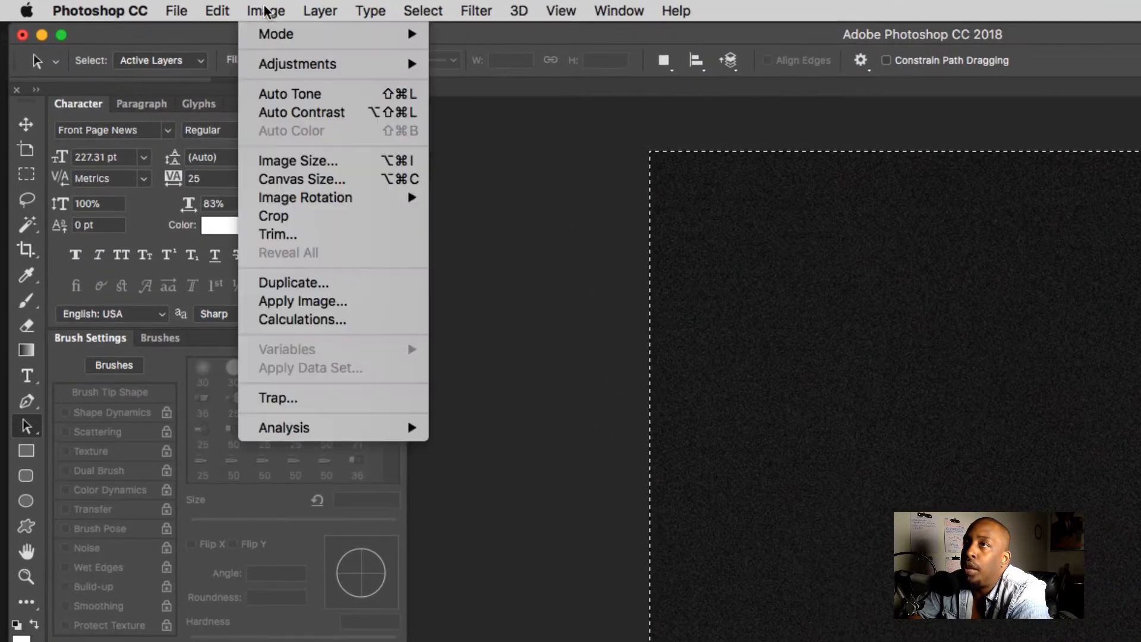
pyautogui.moveTo(185, 44)
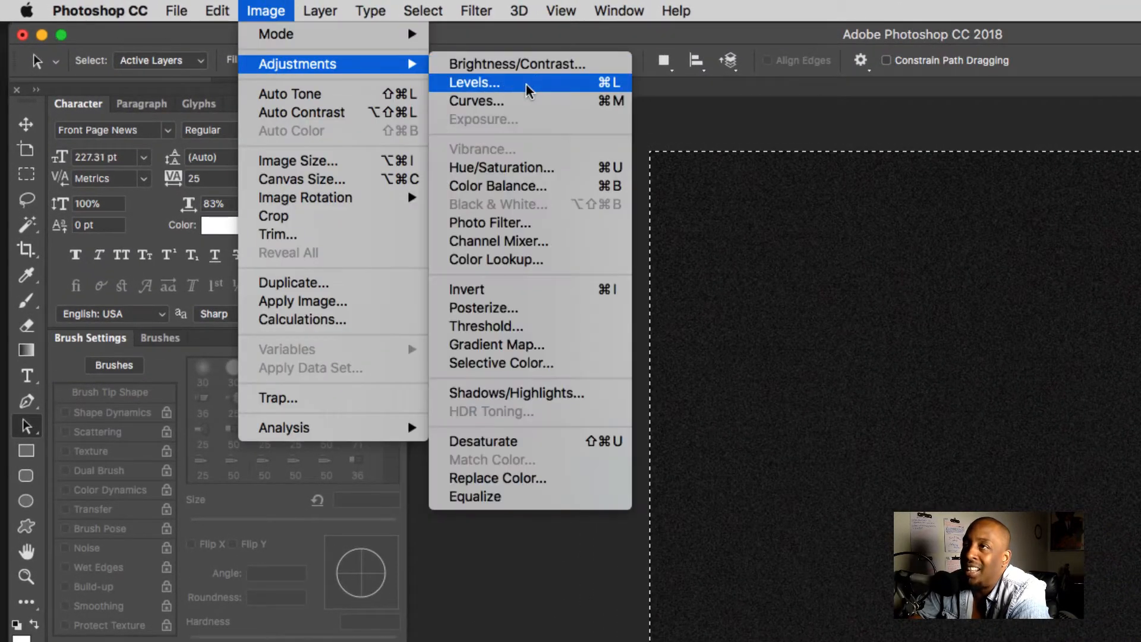
pyautogui.click(474, 82)
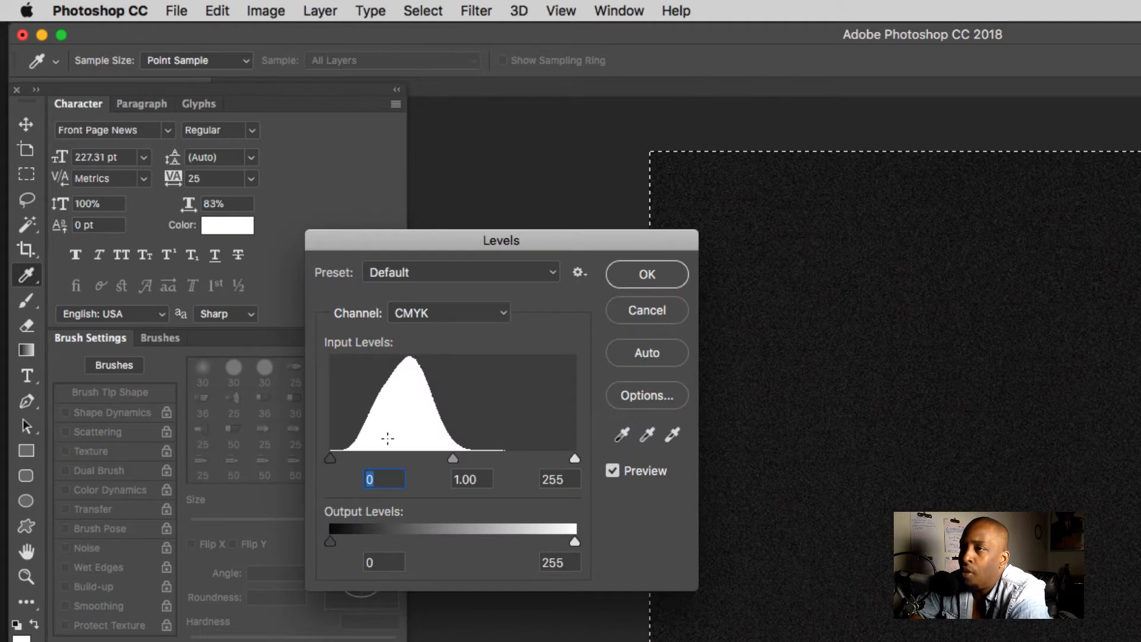
pyautogui.moveTo(329, 459)
pyautogui.mouseDown()
pyautogui.moveTo(402, 451)
pyautogui.moveTo(347, 451)
pyautogui.mouseUp()
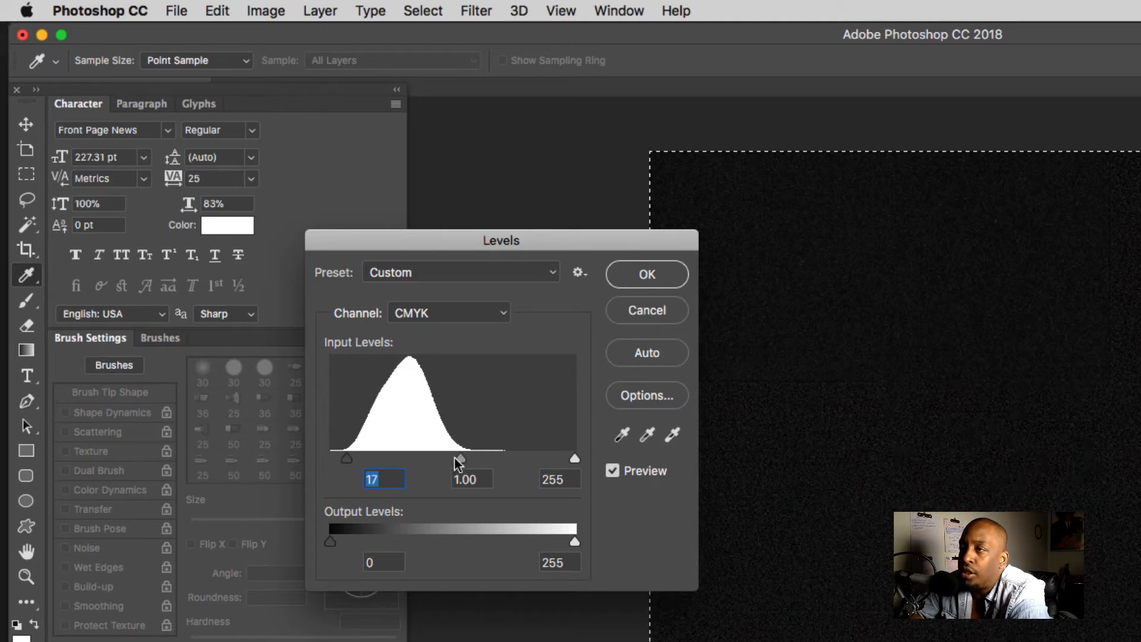
pyautogui.moveTo(456, 458); pyautogui.dragTo(444, 457)
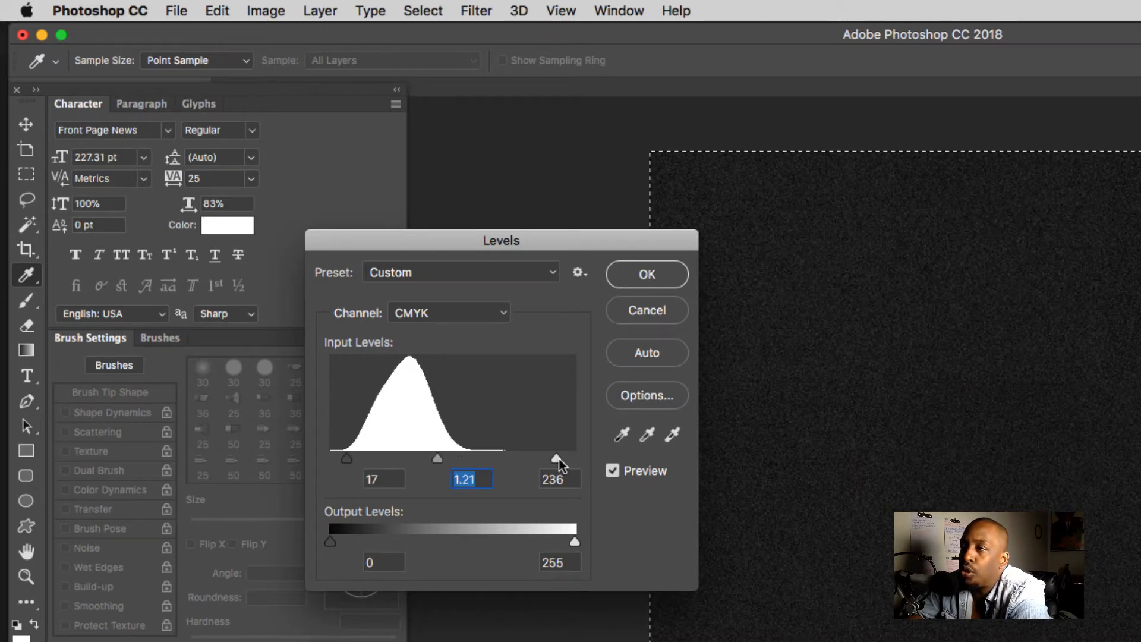
pyautogui.moveTo(558, 458); pyautogui.dragTo(564, 458)
pyautogui.moveTo(371, 458); pyautogui.dragTo(494, 451)
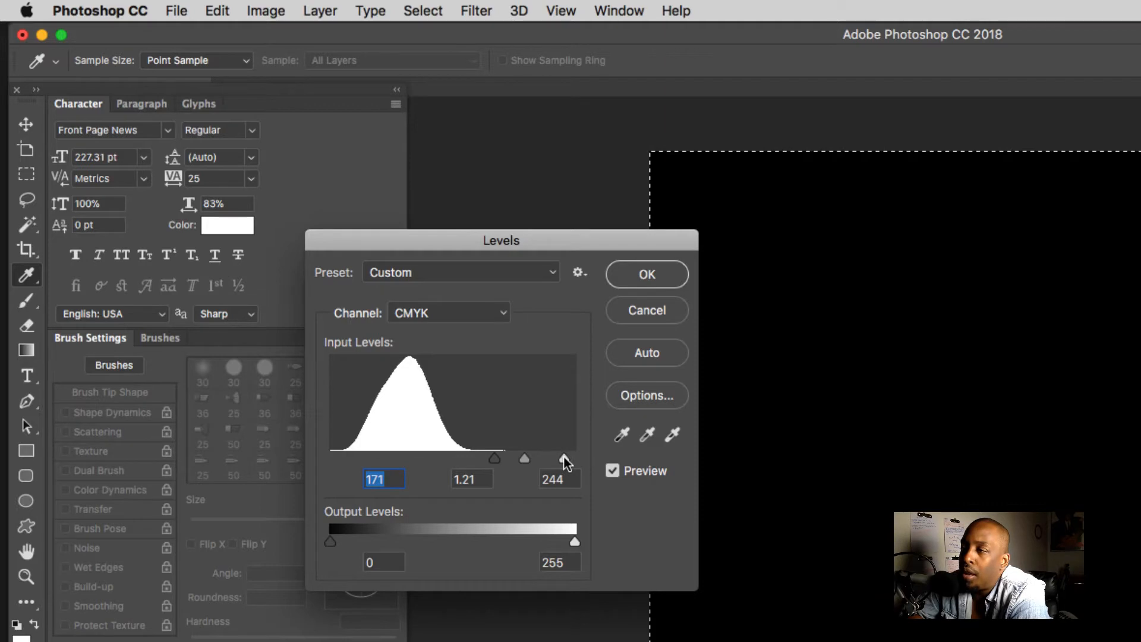
pyautogui.moveTo(559, 457); pyautogui.dragTo(519, 456)
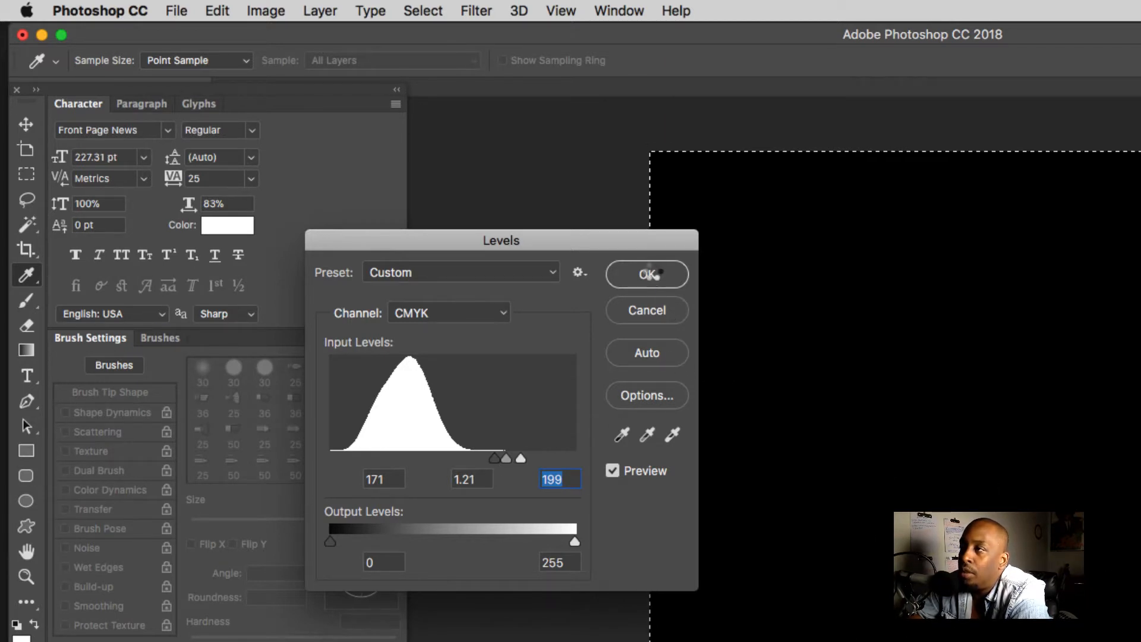
pyautogui.click(648, 274)
pyautogui.press('a')
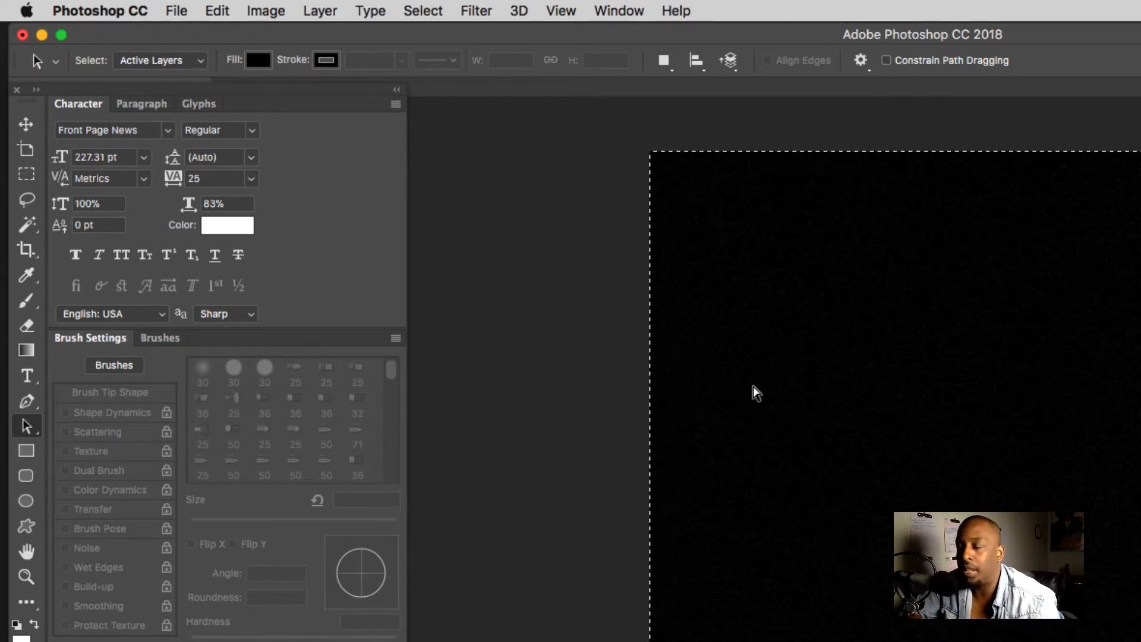
# Examine the speckle pattern on the canvas at closer and wider magnifications
pyautogui.press('super+plus')
pyautogui.press('super+plus')
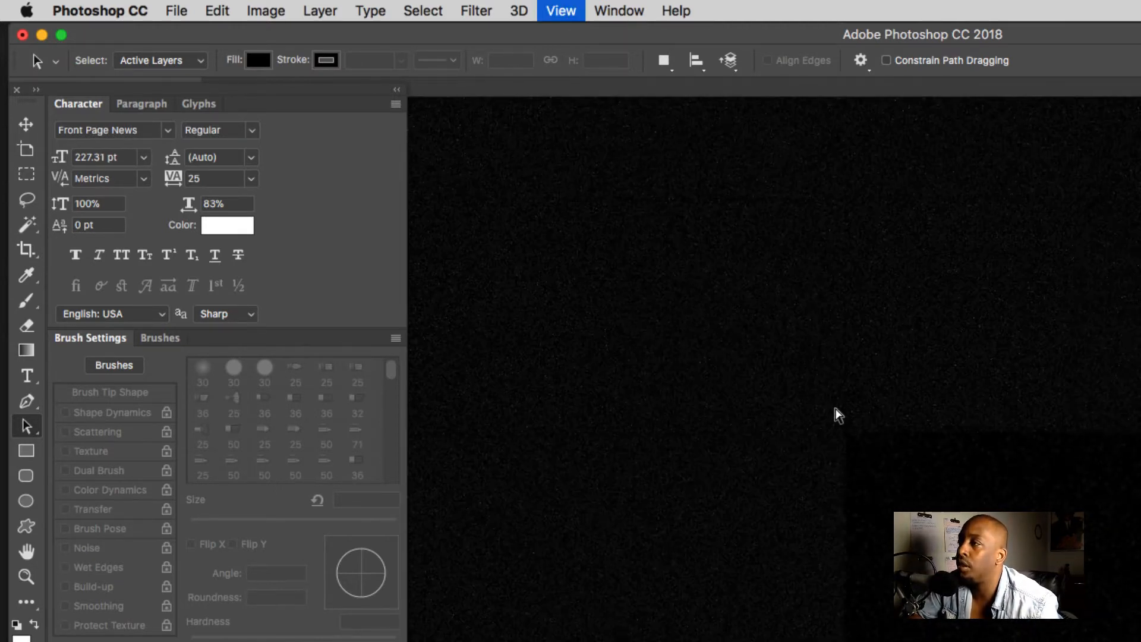
pyautogui.press('super+plus')
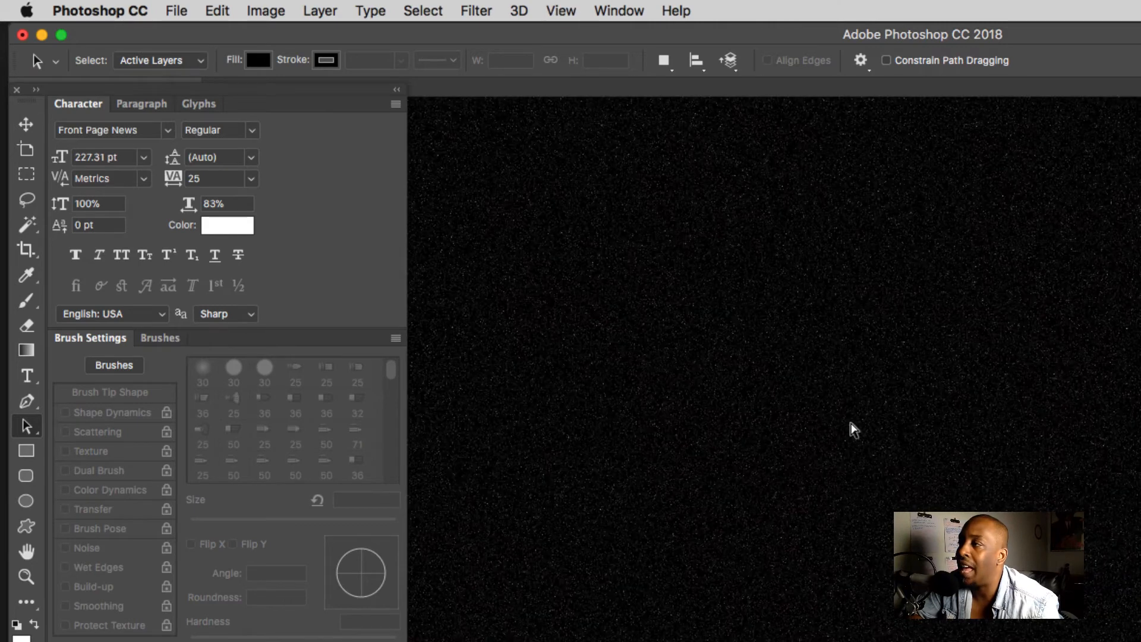
pyautogui.press('super+minus')
pyautogui.press('super+minus')
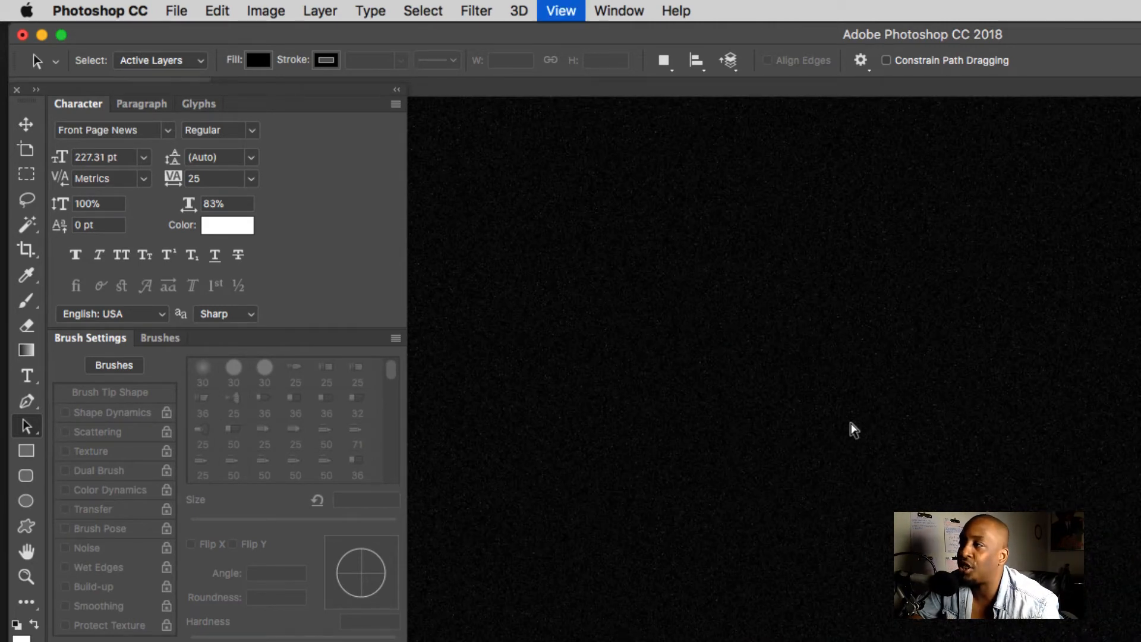
pyautogui.press('super+plus')
pyautogui.press('super+plus')
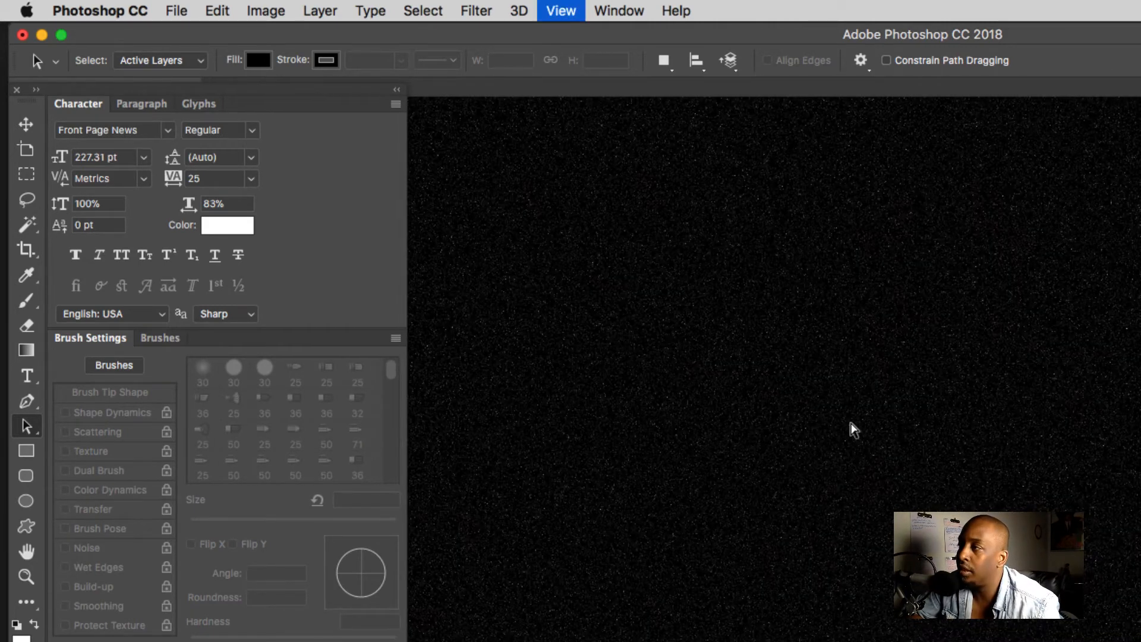
pyautogui.press('super+minus')
pyautogui.press('super+minus')
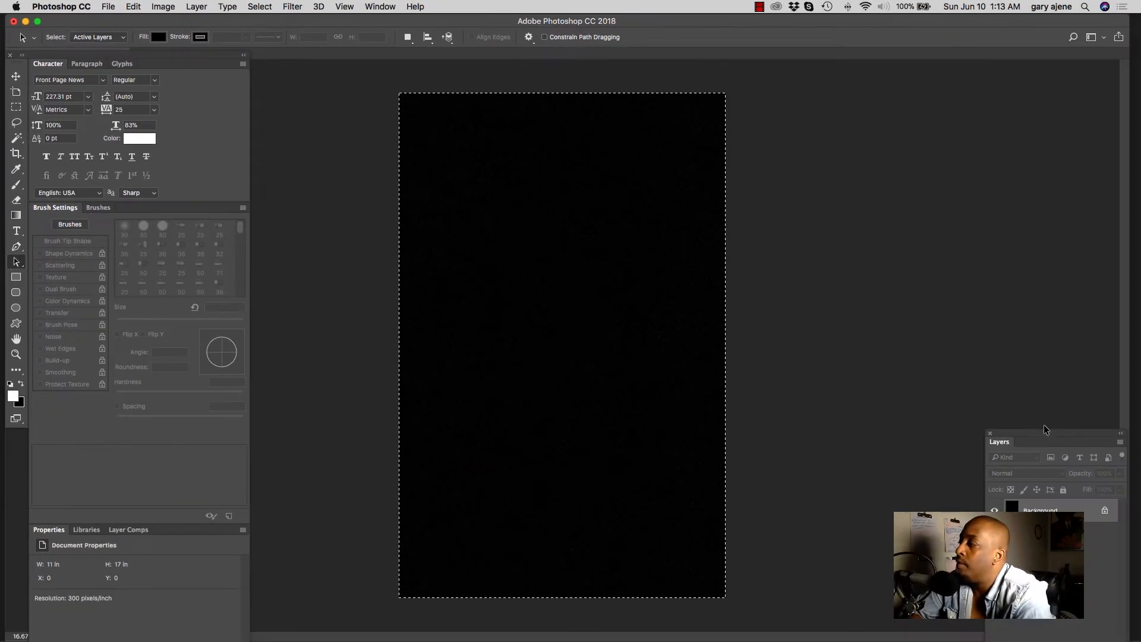
# Duplicate the Background layer and apply Levels to the copy with input levels 163, 1.00 and 216
pyautogui.moveTo(1046, 429); pyautogui.dragTo(885, 241)
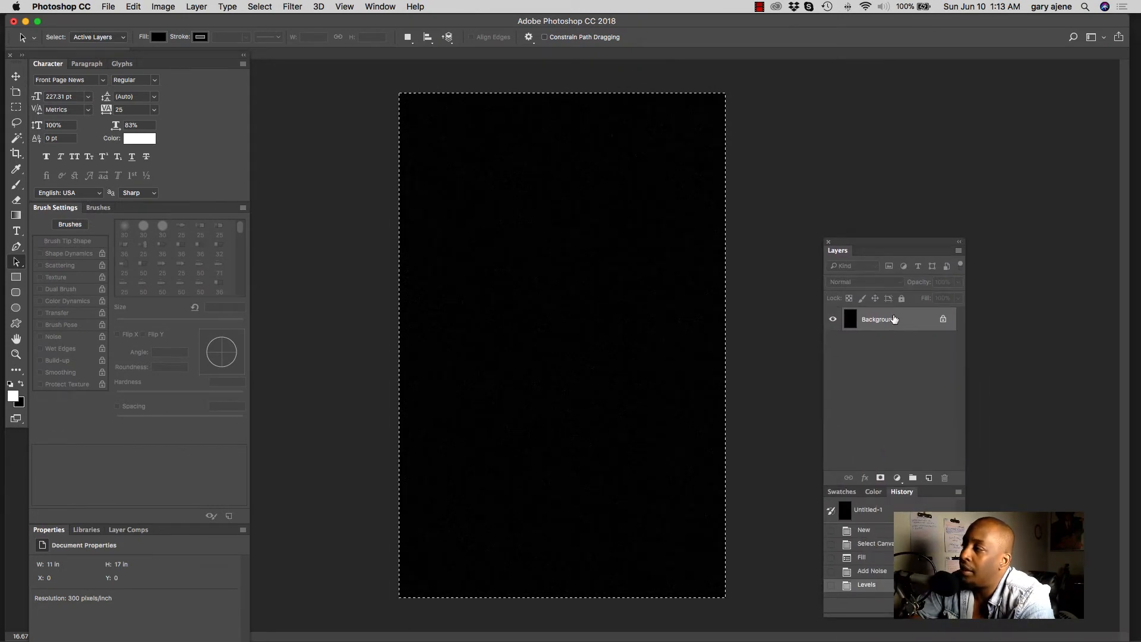
pyautogui.moveTo(894, 319); pyautogui.dragTo(974, 459)
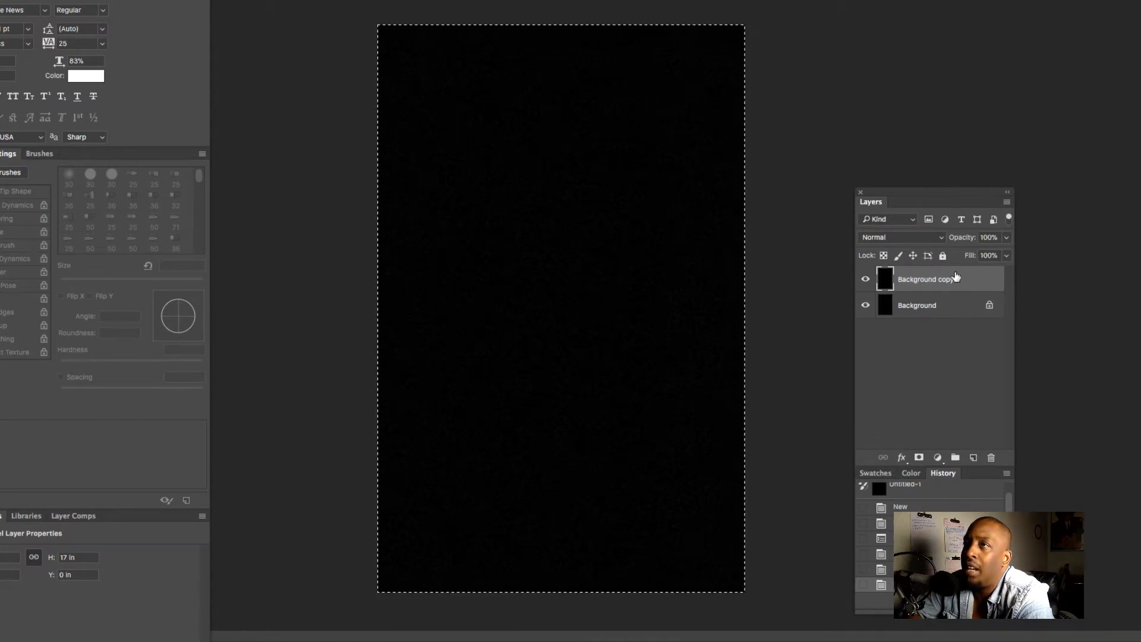
pyautogui.click(107, 0)
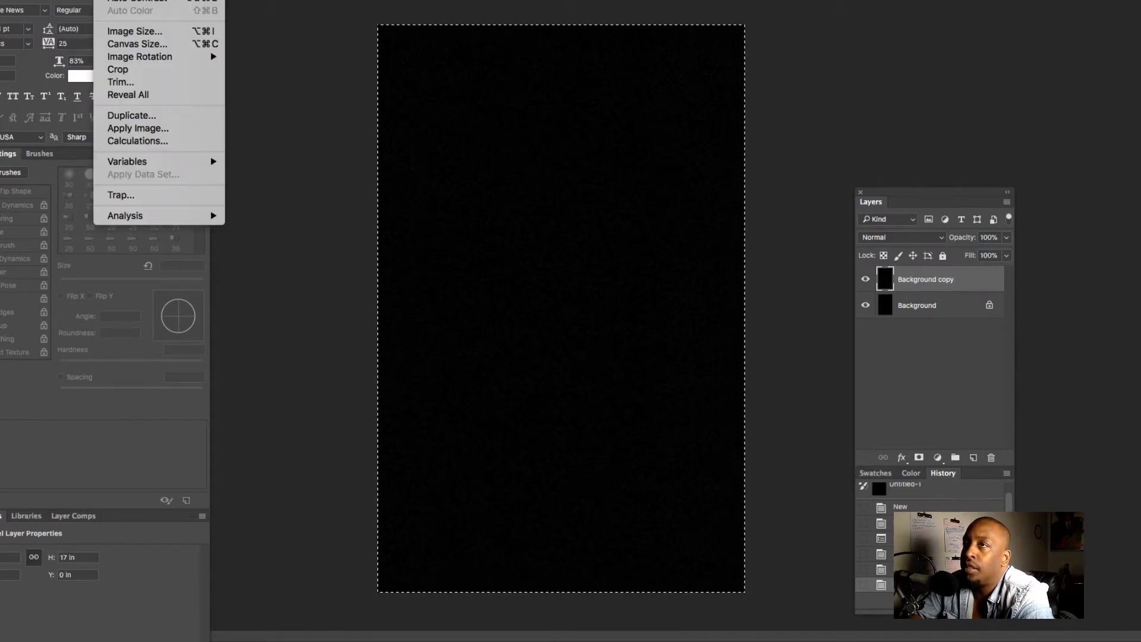
pyautogui.moveTo(119, 0)
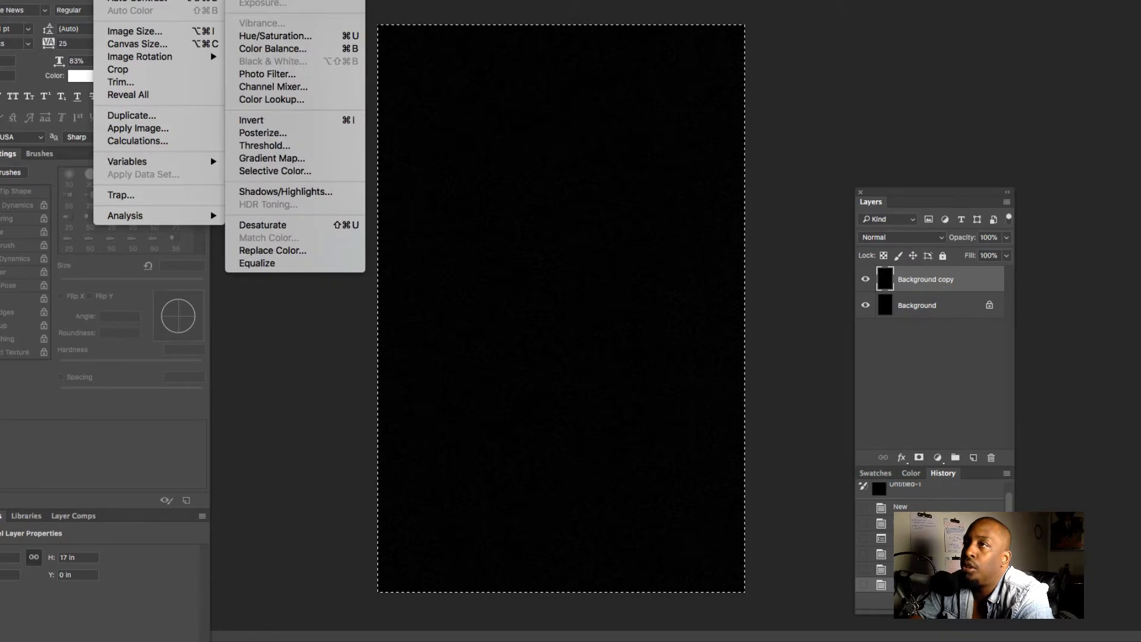
pyautogui.click(297, 0)
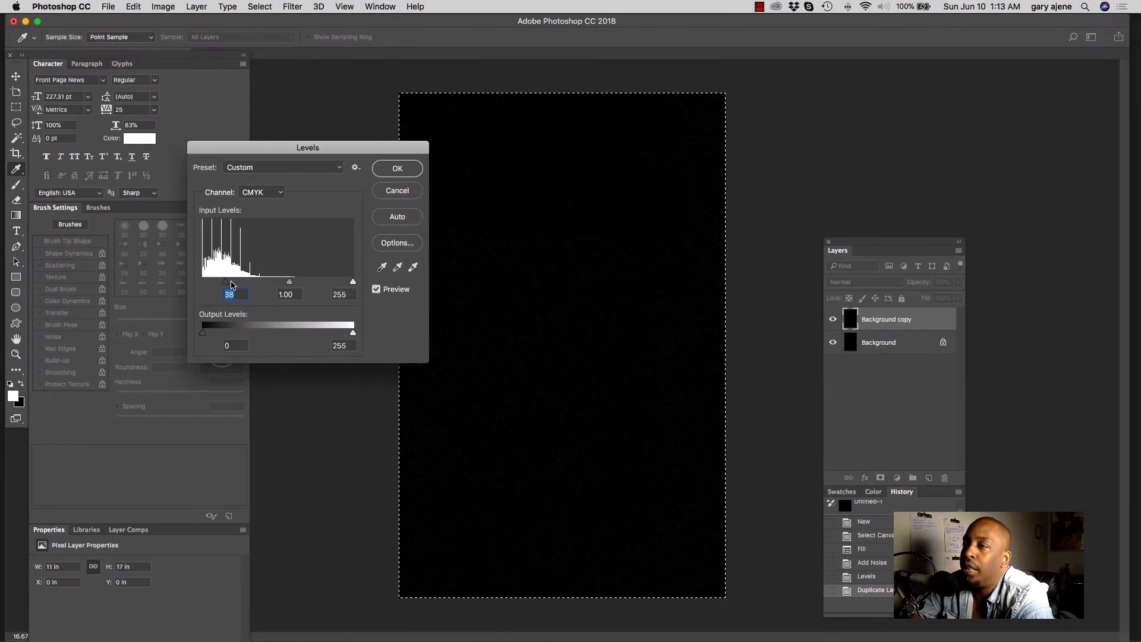
pyautogui.moveTo(232, 285); pyautogui.dragTo(330, 283)
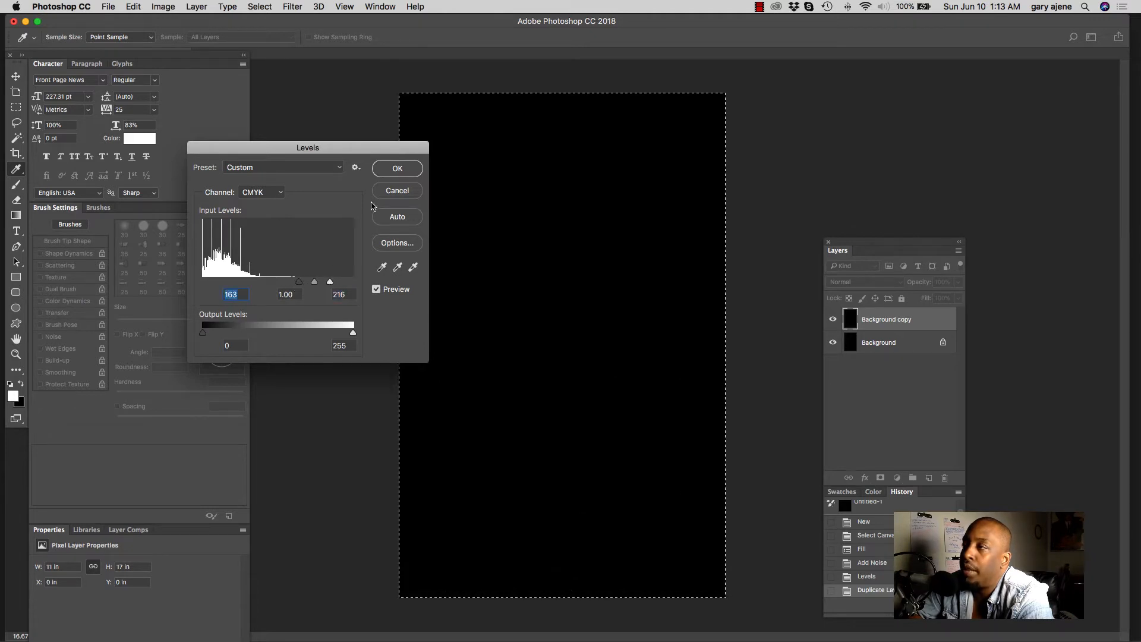
pyautogui.click(397, 168)
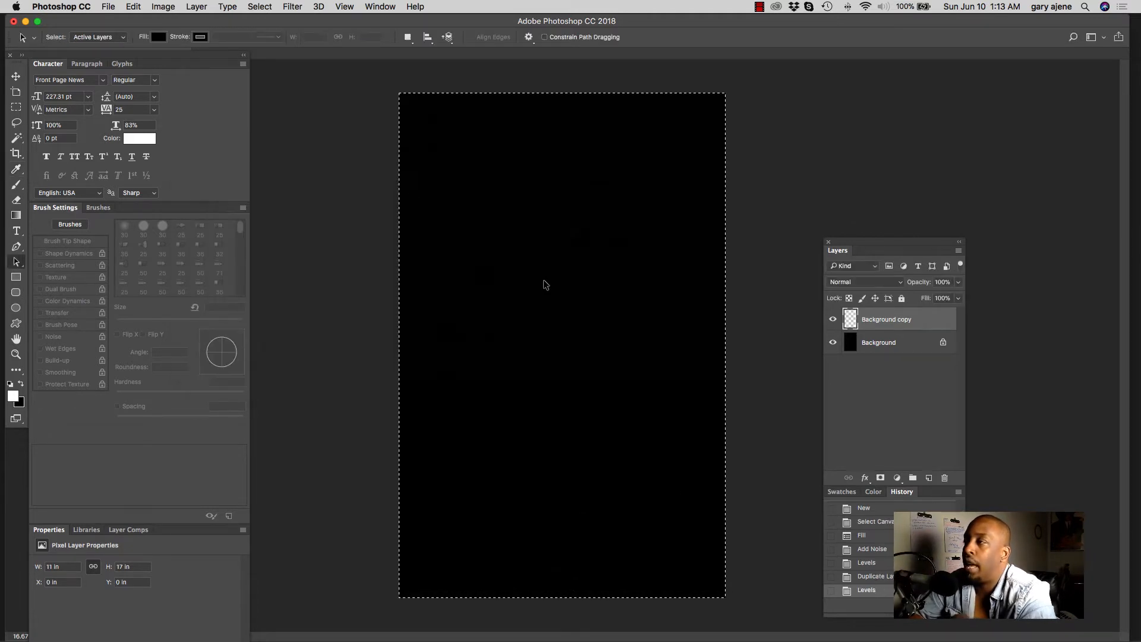
pyautogui.press('super+0')
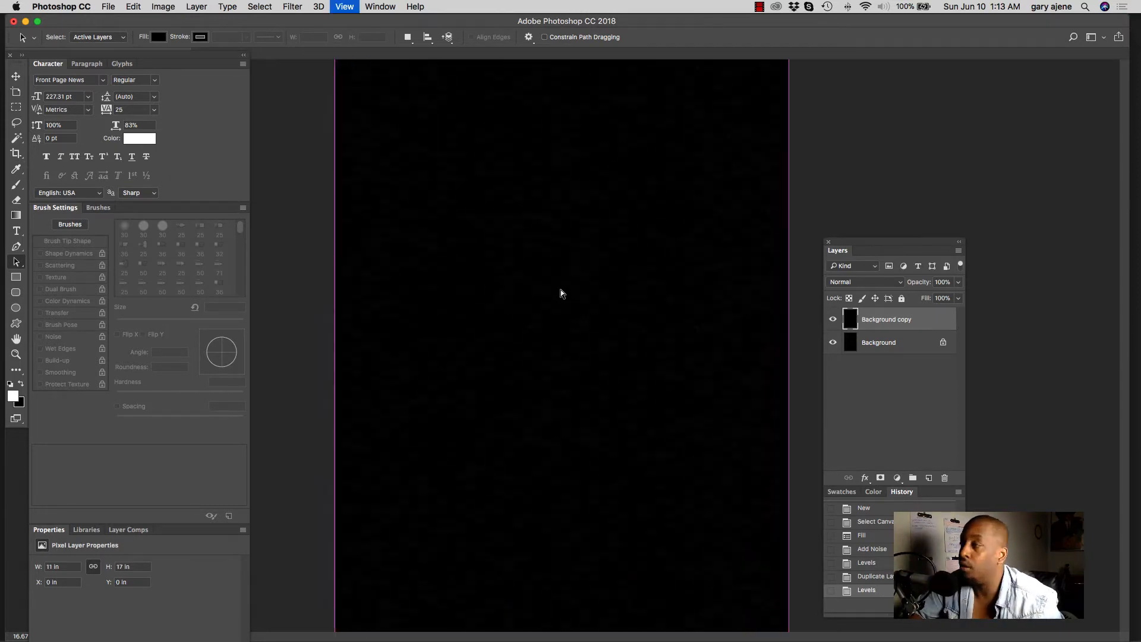
# Inspect the Levels-adjusted speckles on the Background copy layer up close and across the whole canvas
pyautogui.press('super+equal')
pyautogui.press('super+equal')
pyautogui.press('super+equal')
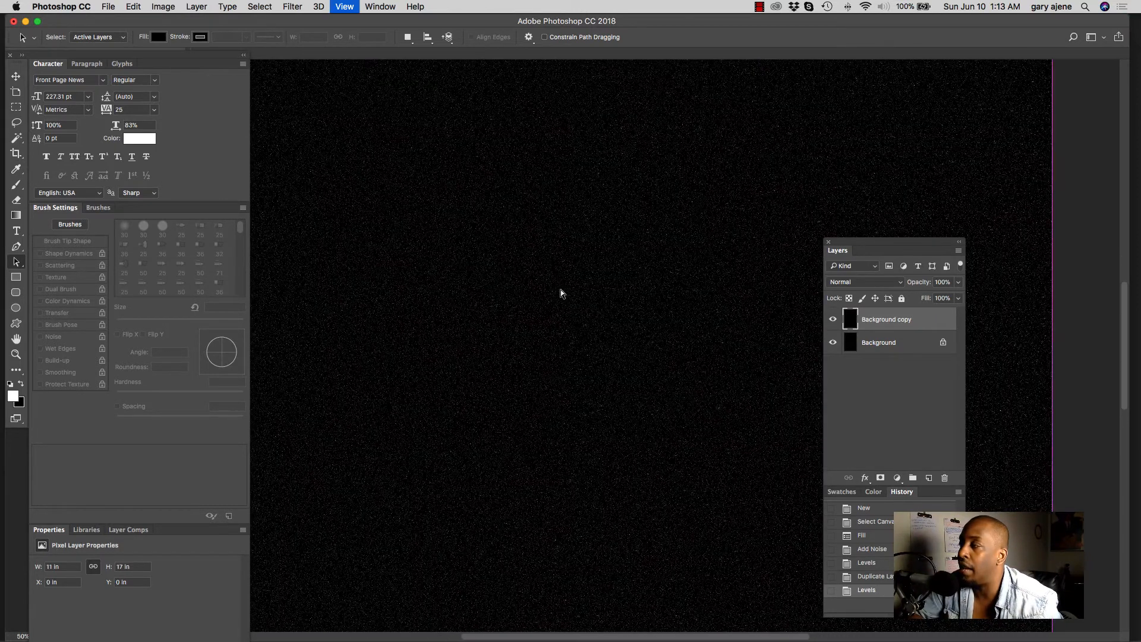
pyautogui.press('super+minus')
pyautogui.press('super+minus')
pyautogui.press('super+minus')
pyautogui.press('super+minus')
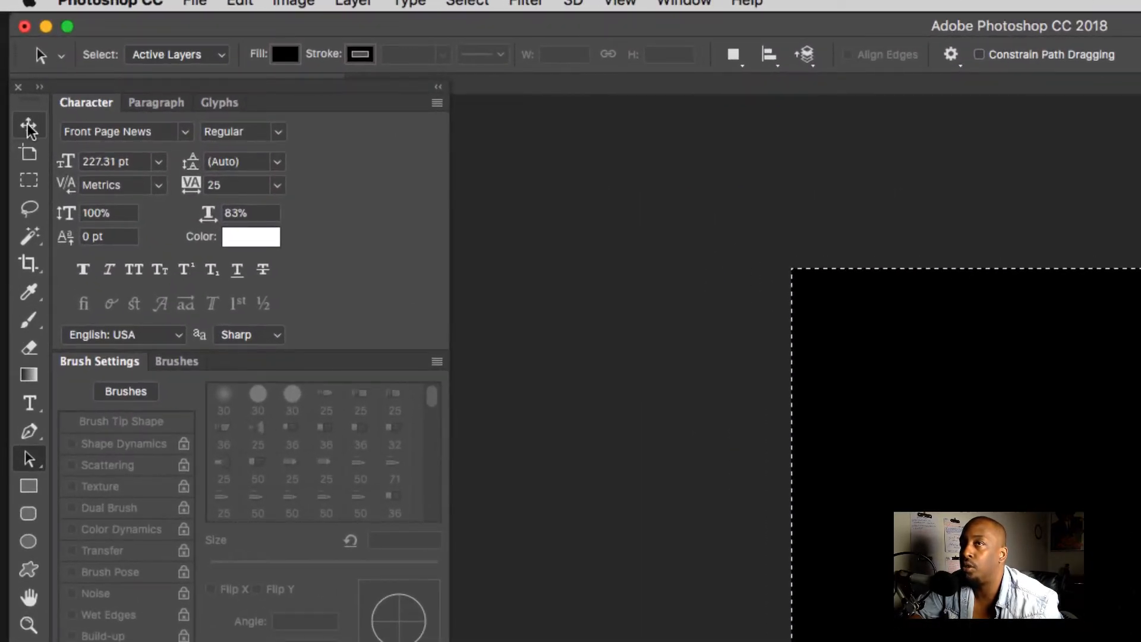
# Scale the Background copy layer to about 156.5% with Free Transform, extending it past the canvas on every side
pyautogui.click(30, 128)
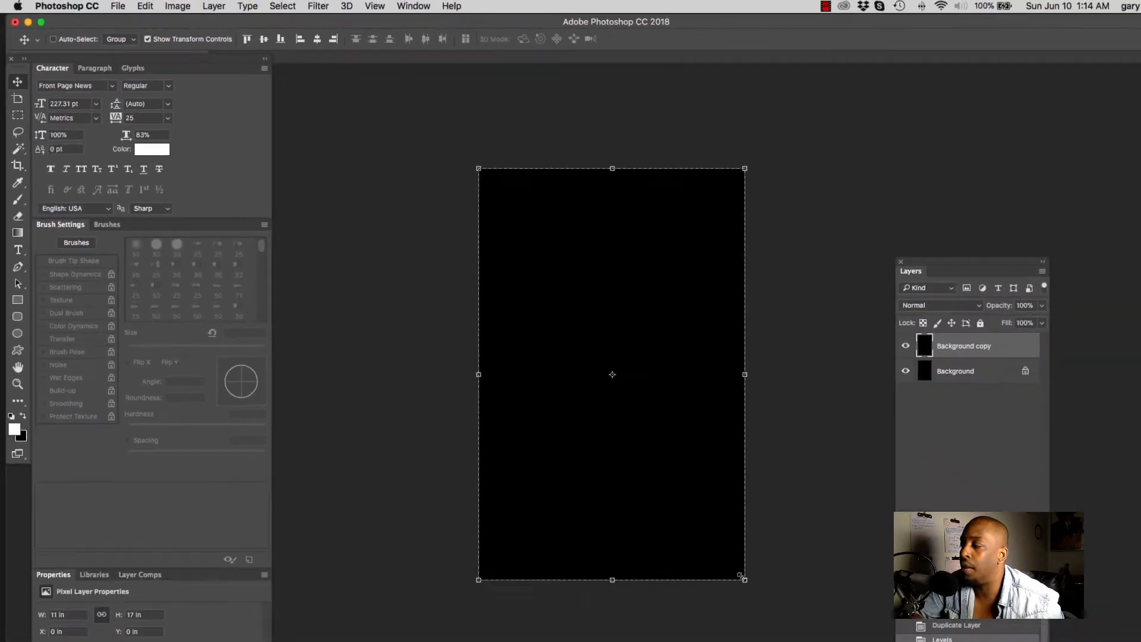
pyautogui.hotkey('ctrl', 't')
pyautogui.moveTo(702, 558); pyautogui.dragTo(747, 624)
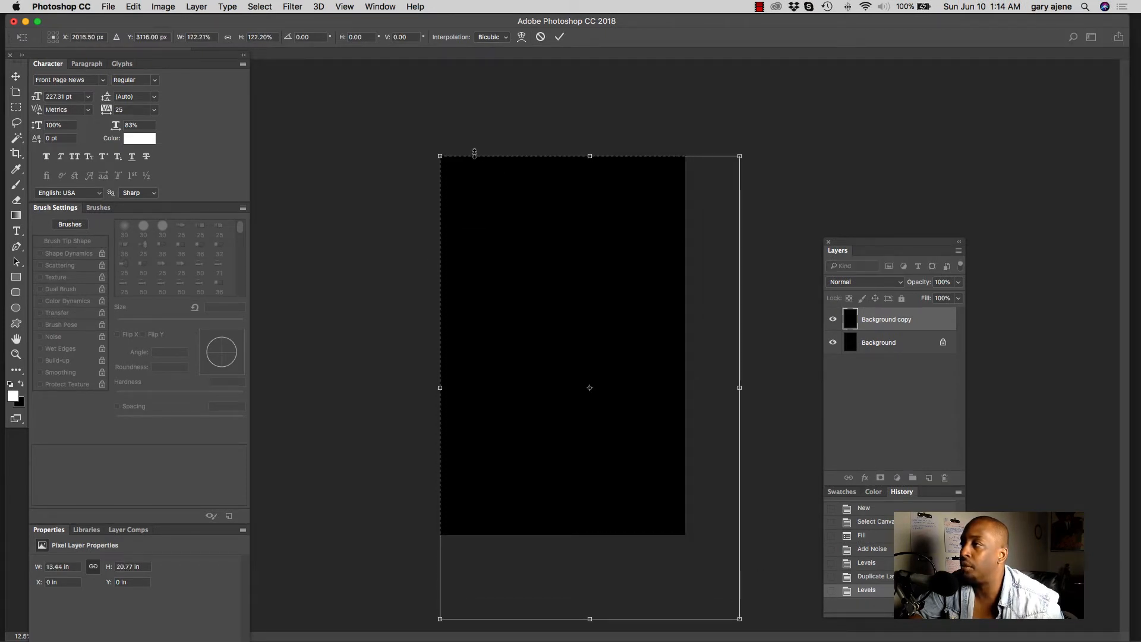
pyautogui.moveTo(439, 156); pyautogui.dragTo(382, 81)
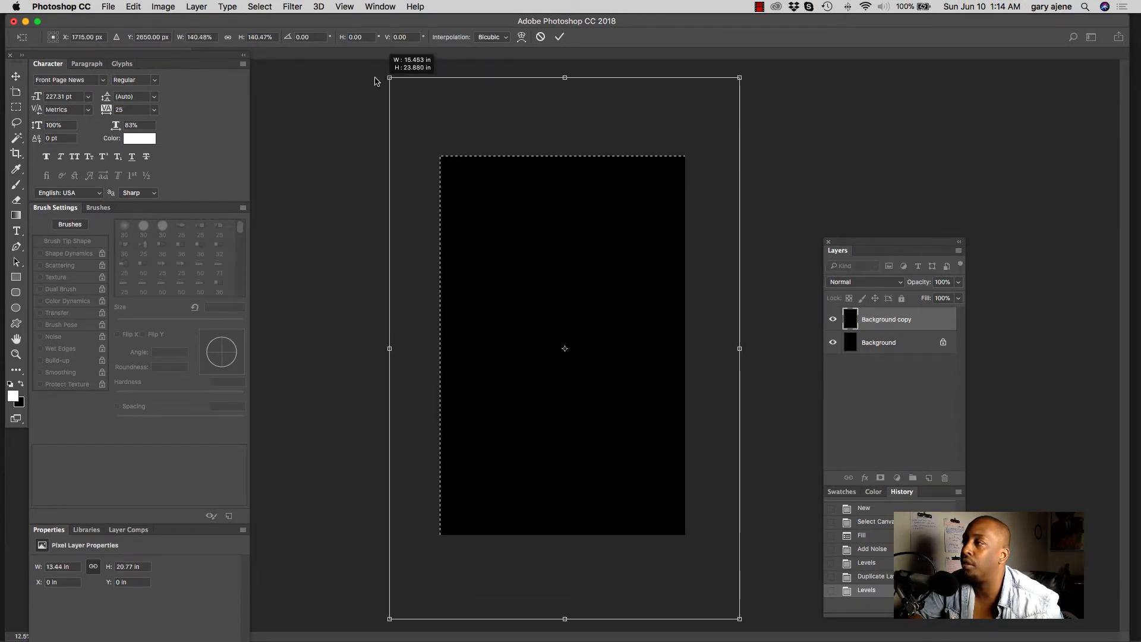
pyautogui.moveTo(532, 313); pyautogui.dragTo(520, 307)
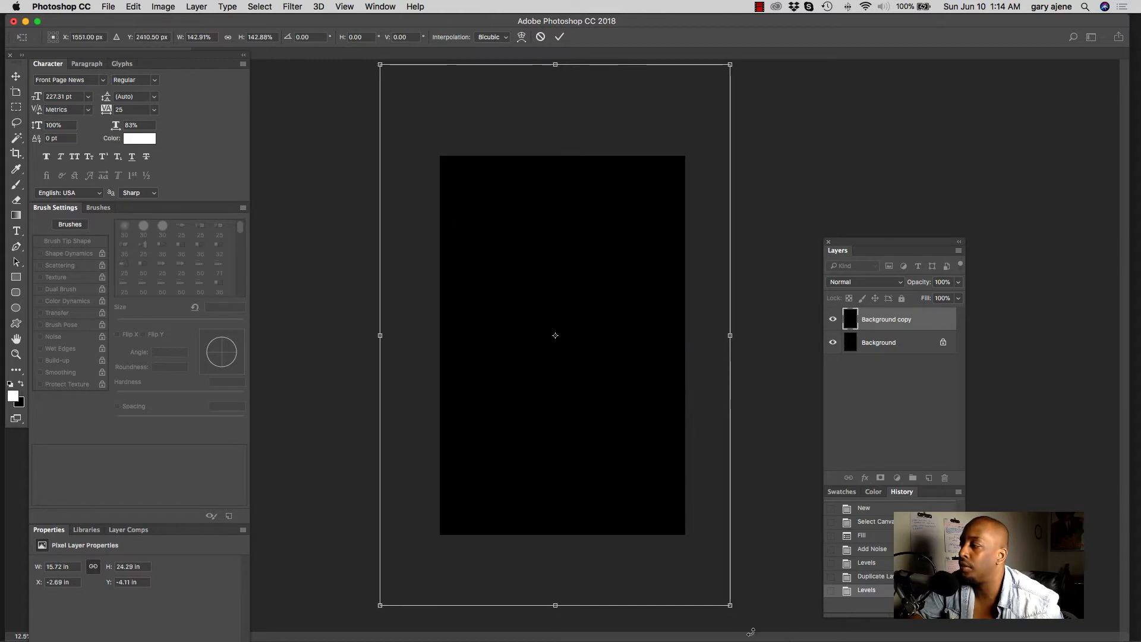
pyautogui.moveTo(730, 606); pyautogui.dragTo(764, 640)
pyautogui.moveTo(651, 425); pyautogui.dragTo(648, 425)
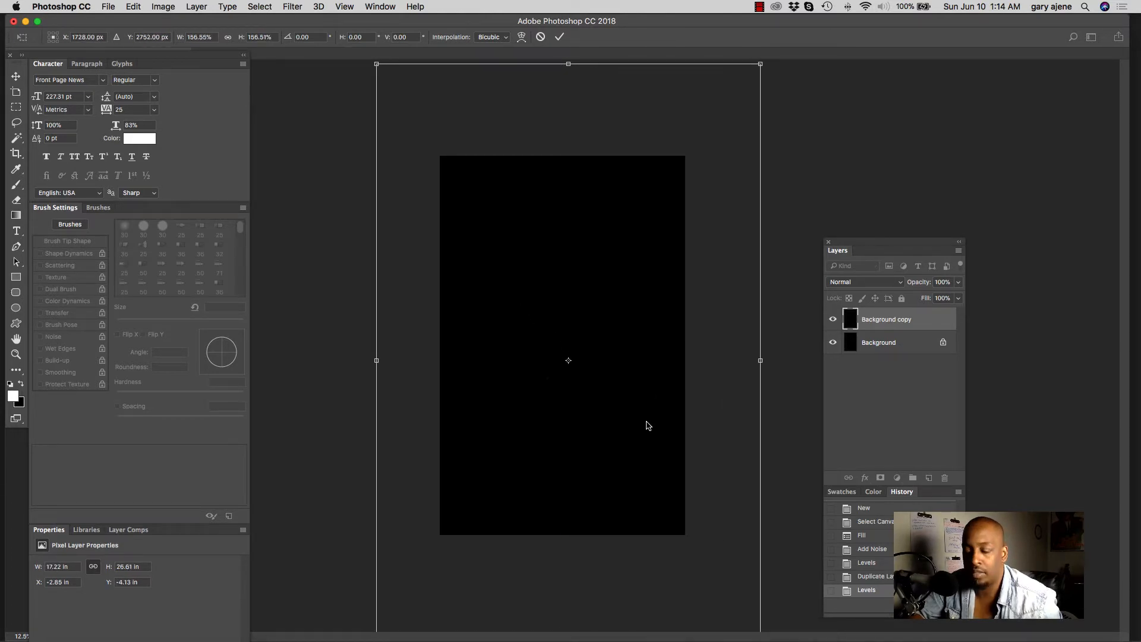
pyautogui.press('Return')
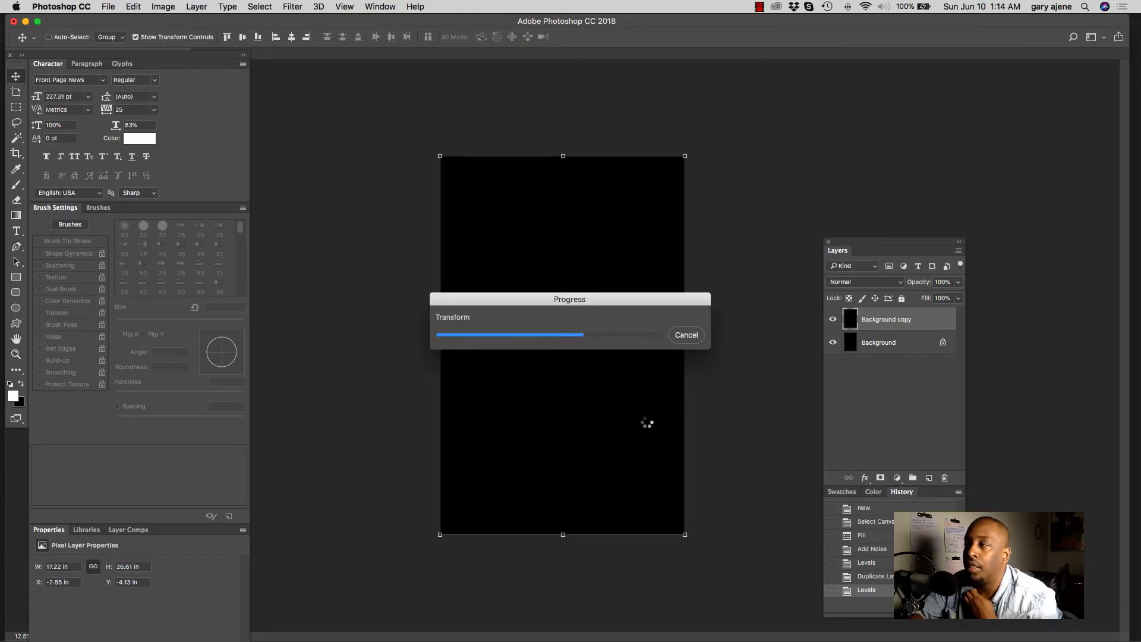
# Examine the enlarged speckles of the Background copy layer up close and at full-canvas view
pyautogui.press('super+equal')
pyautogui.press('super+equal')
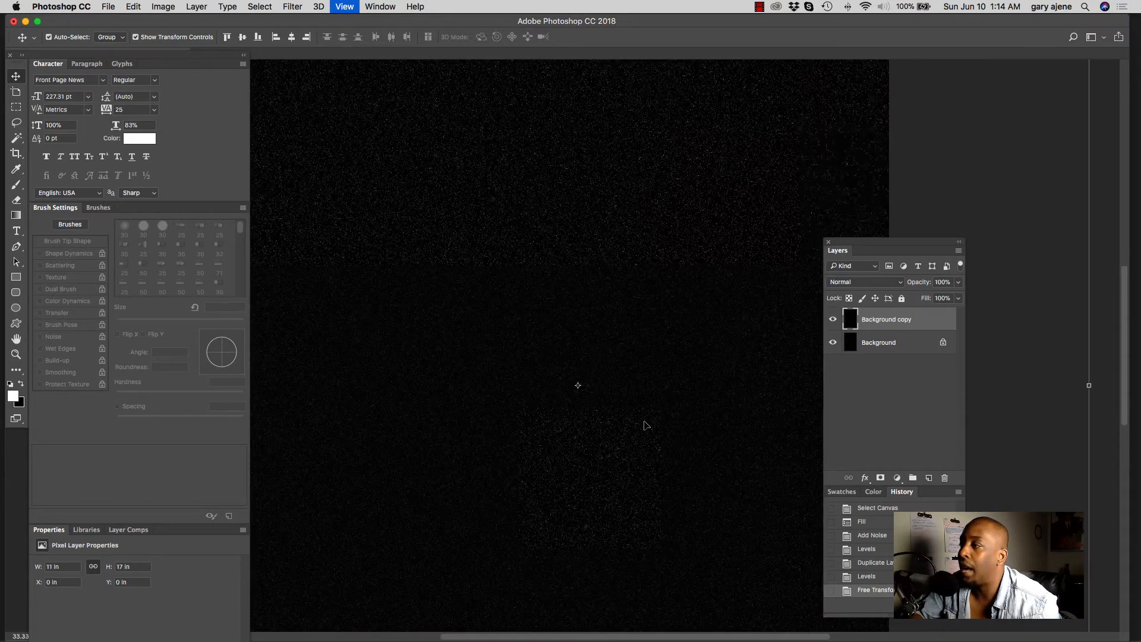
pyautogui.press('super+minus')
pyautogui.press('super+minus')
pyautogui.press('super+minus')
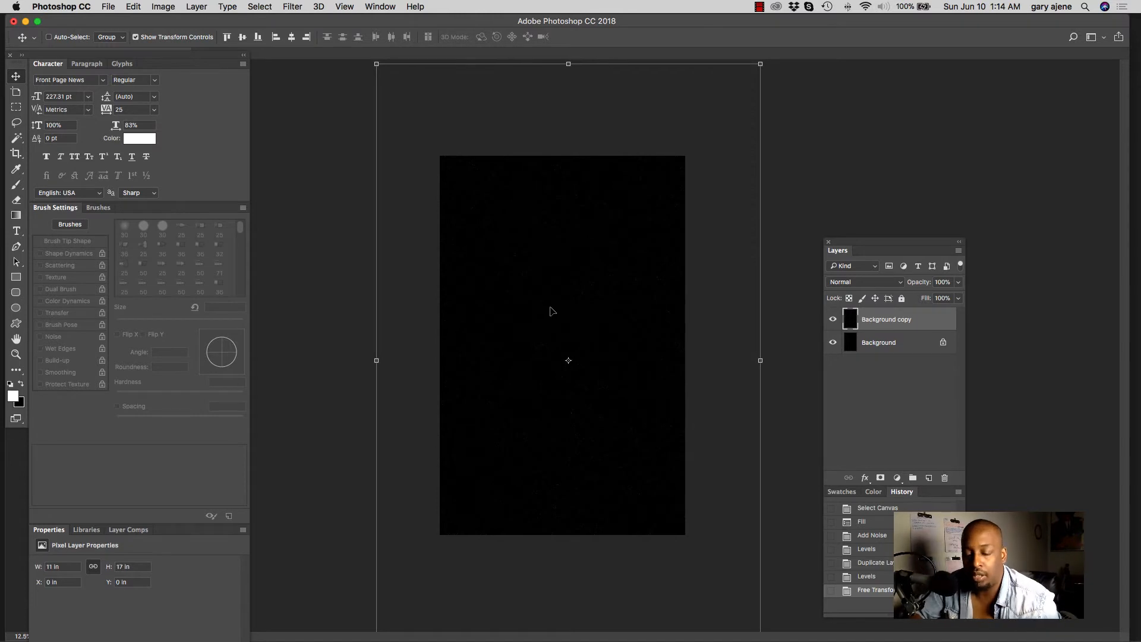
pyautogui.press('super+minus')
pyautogui.press('super+plus')
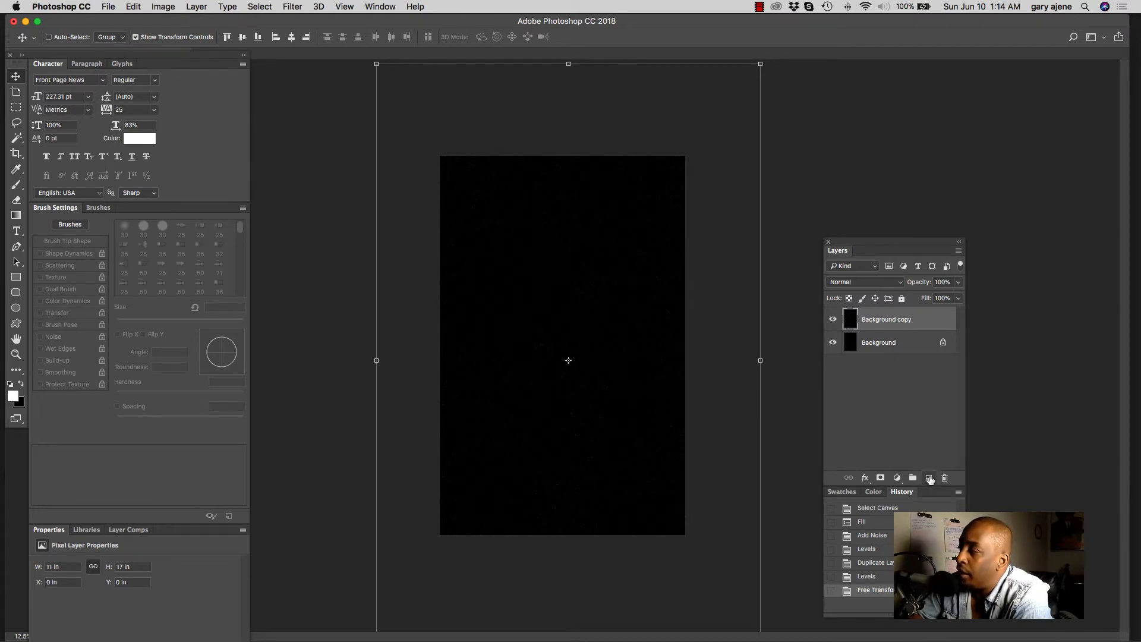
# Add a new layer above Background copy and fill it with the Clouds render filter
pyautogui.click(929, 478)
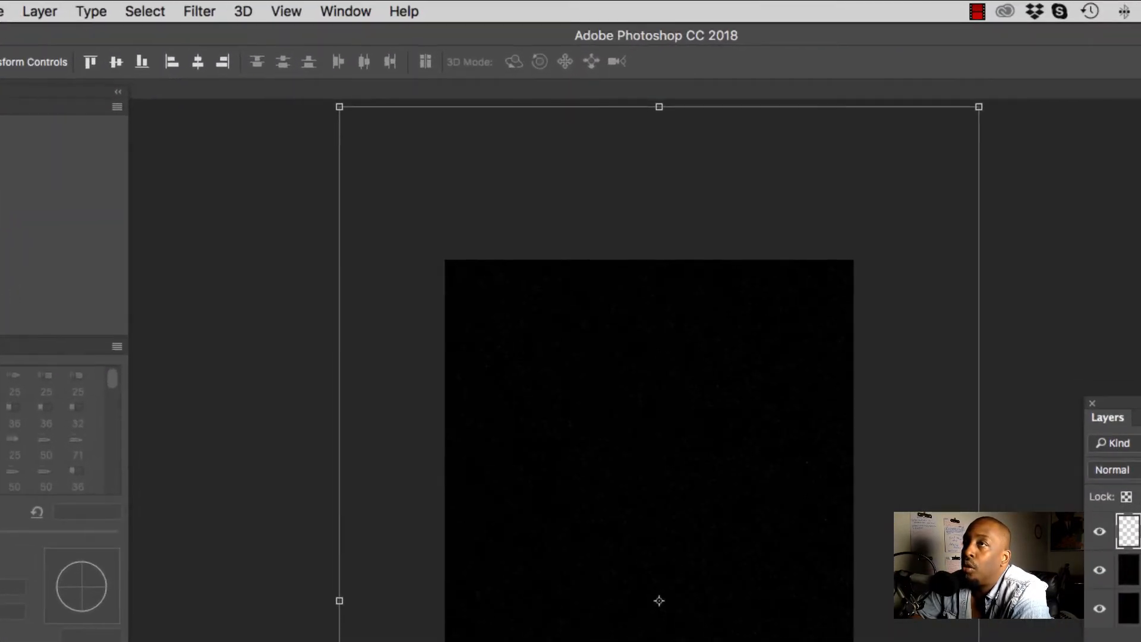
pyautogui.click(192, 13)
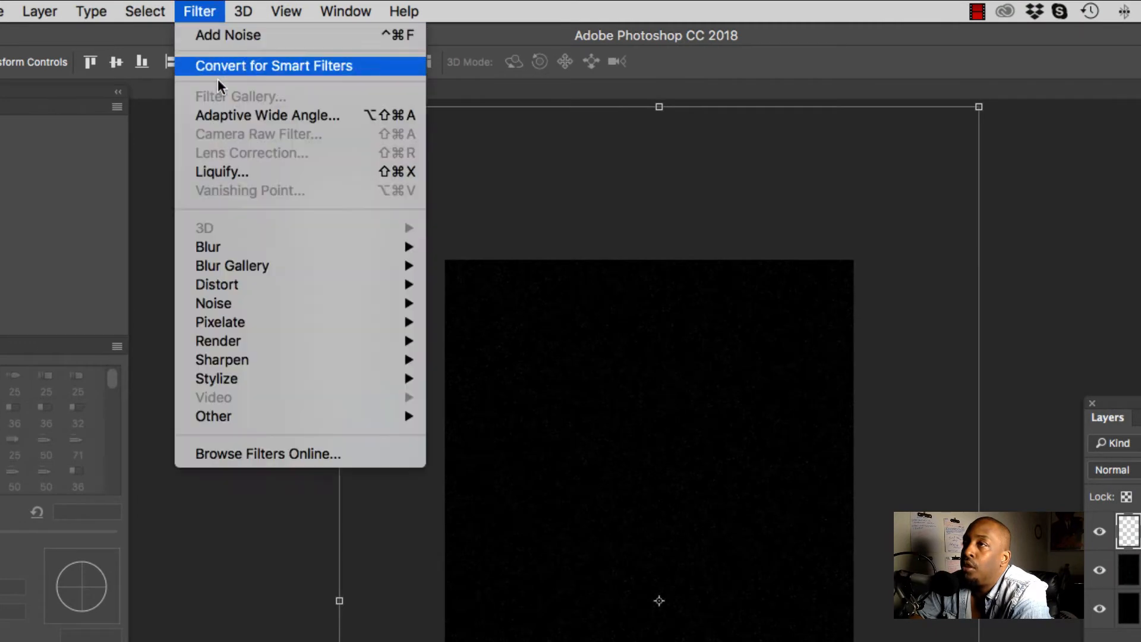
pyautogui.moveTo(223, 310)
pyautogui.moveTo(226, 344)
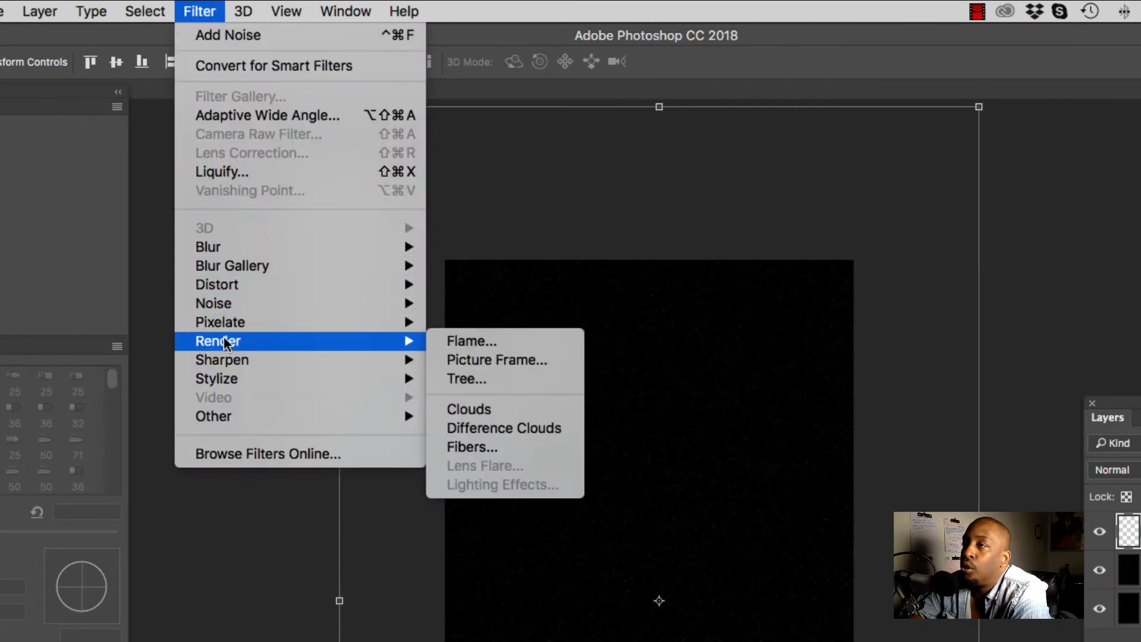
pyautogui.click(518, 408)
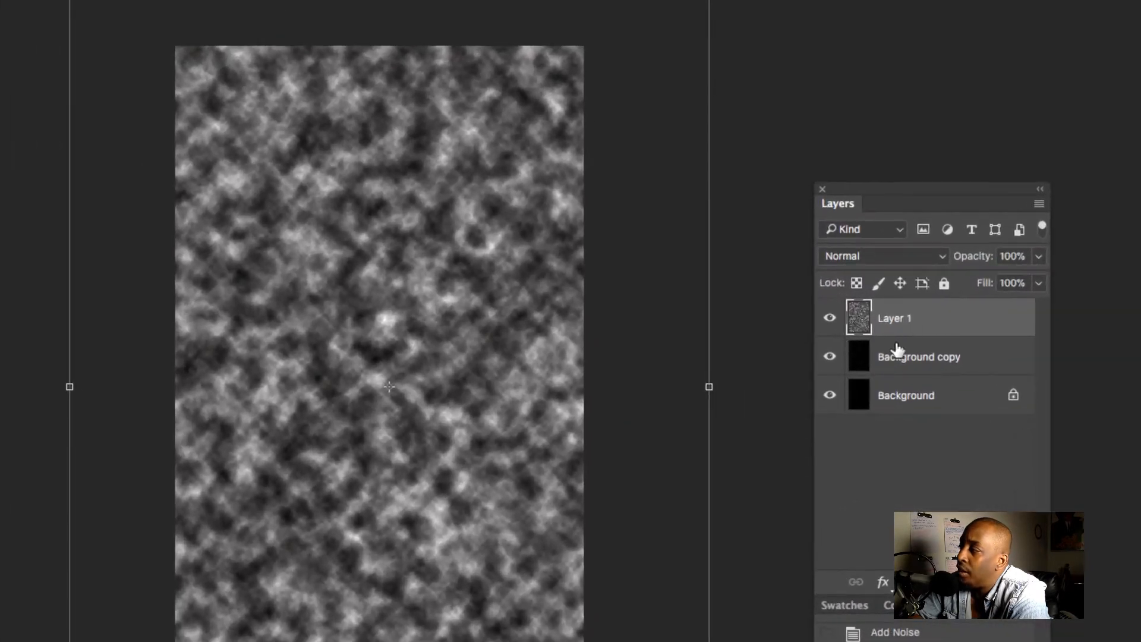
# Set the clouds layer's blend mode to Overlay
pyautogui.click(923, 252)
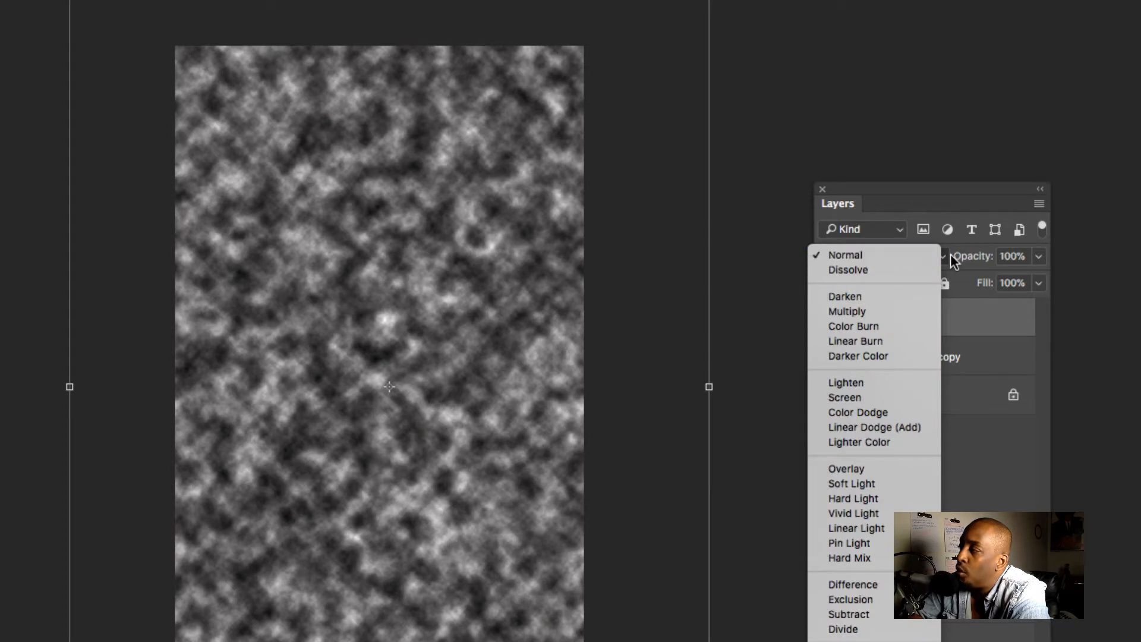
pyautogui.click(940, 254)
pyautogui.click(923, 254)
pyautogui.click(863, 467)
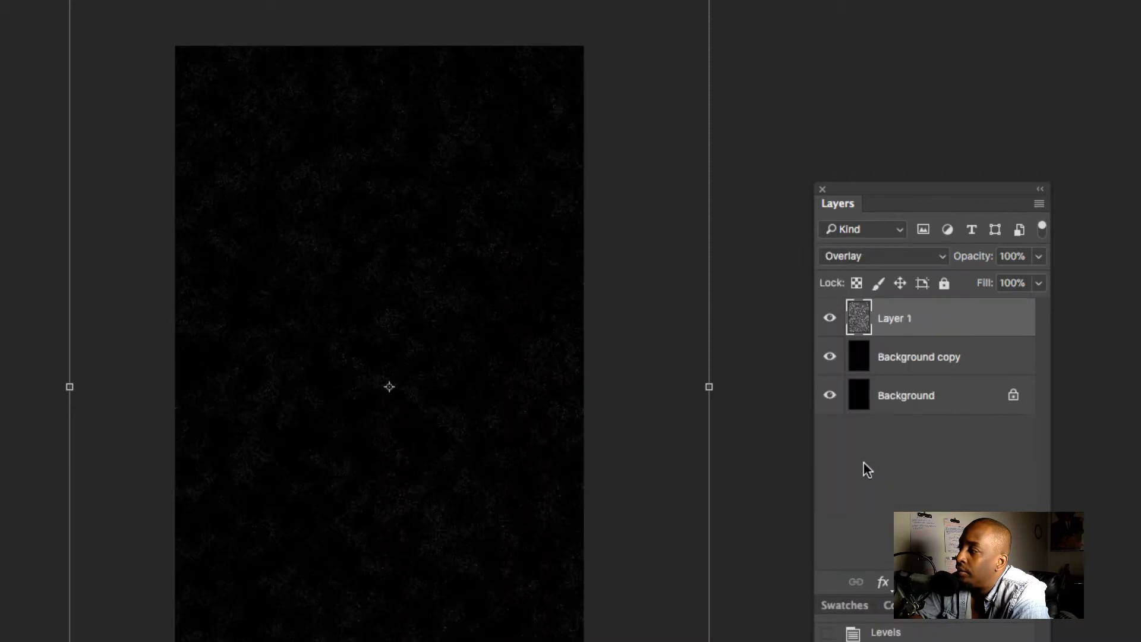